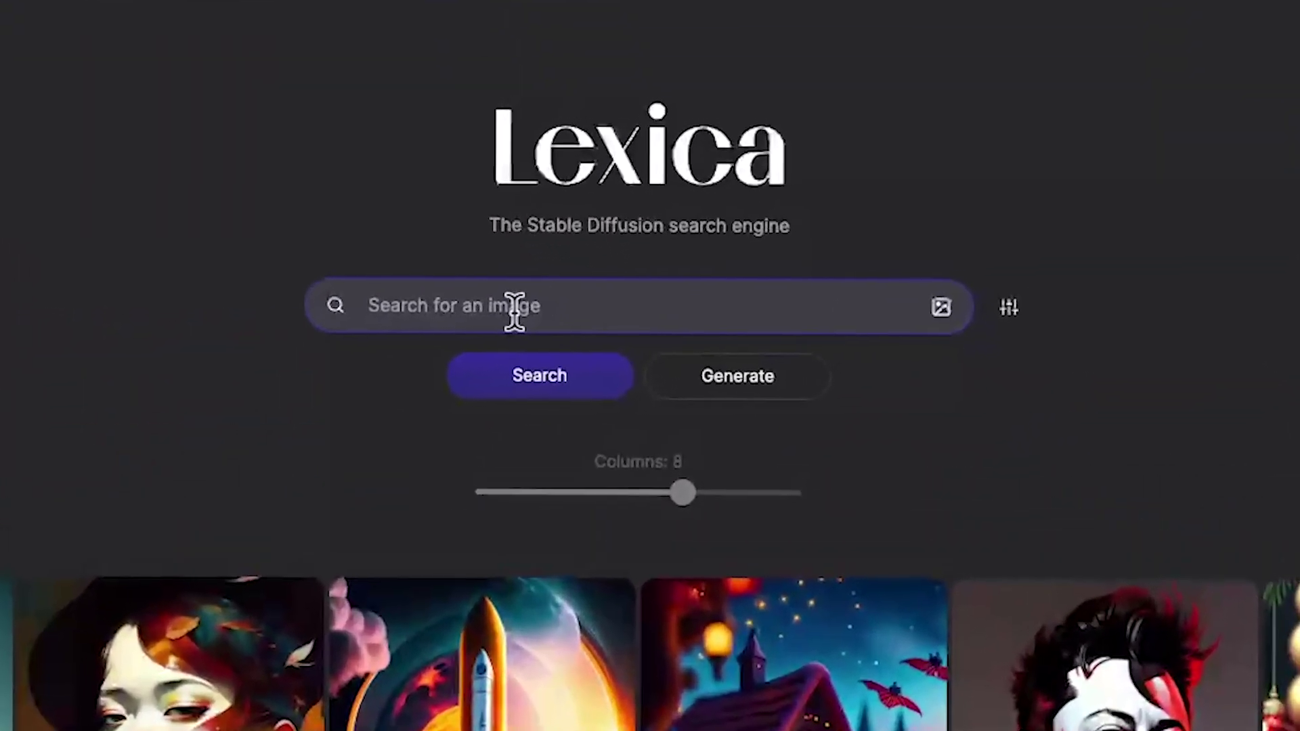
Step: Search Lexica for 'cartoon character' images, then for 'female character' images
type("cartoon character")
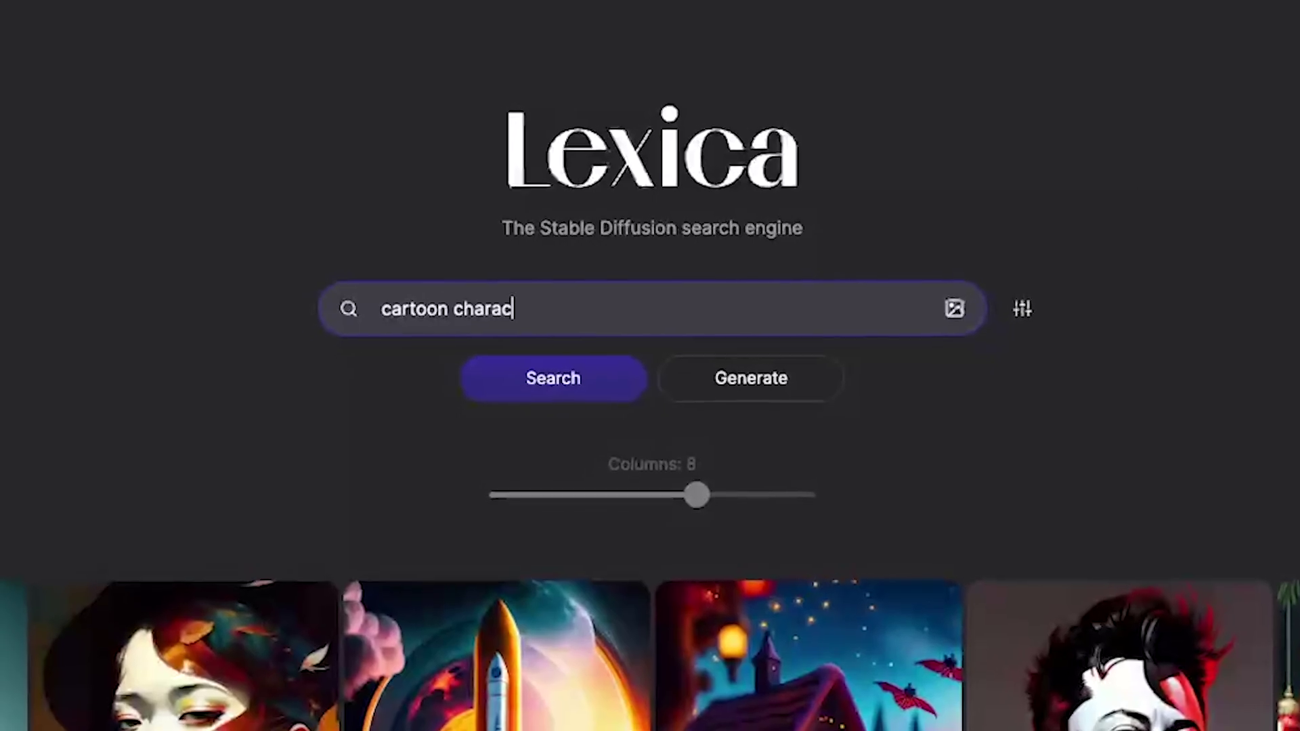
key("Return")
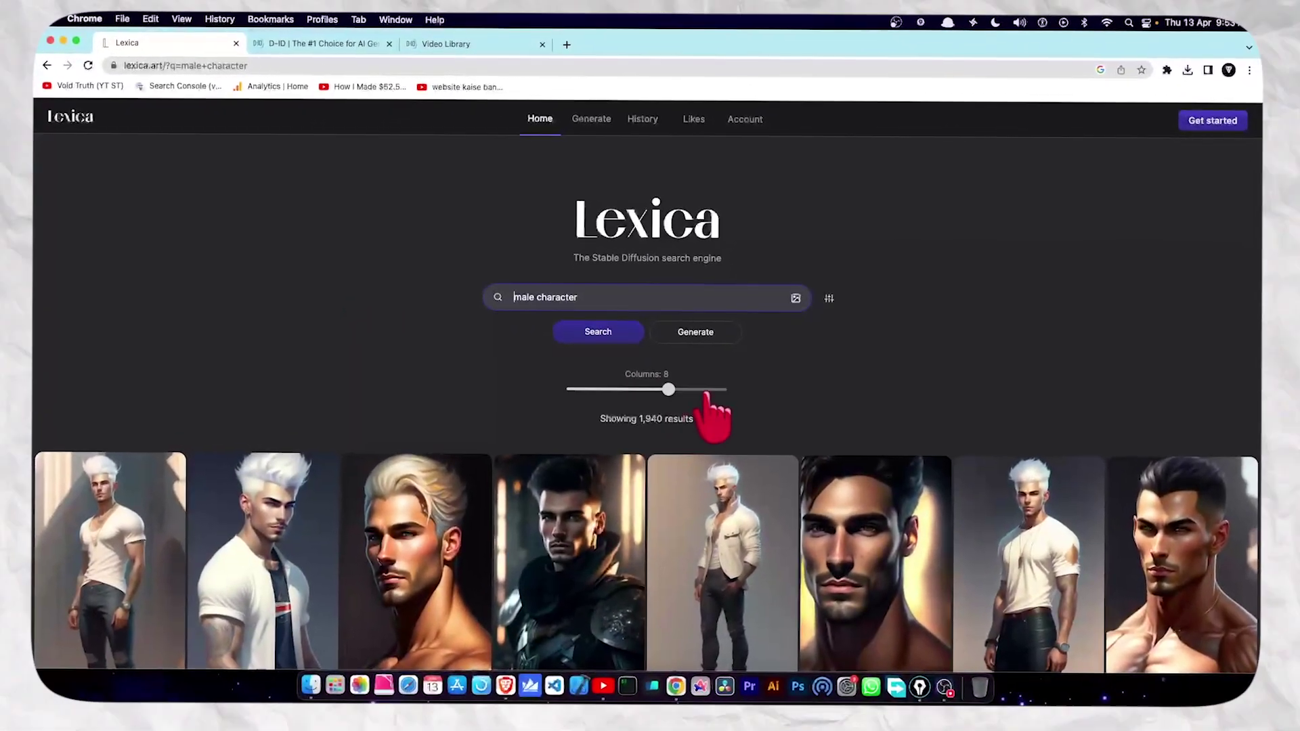
left_click(515, 303)
type("fe")
key("Return")
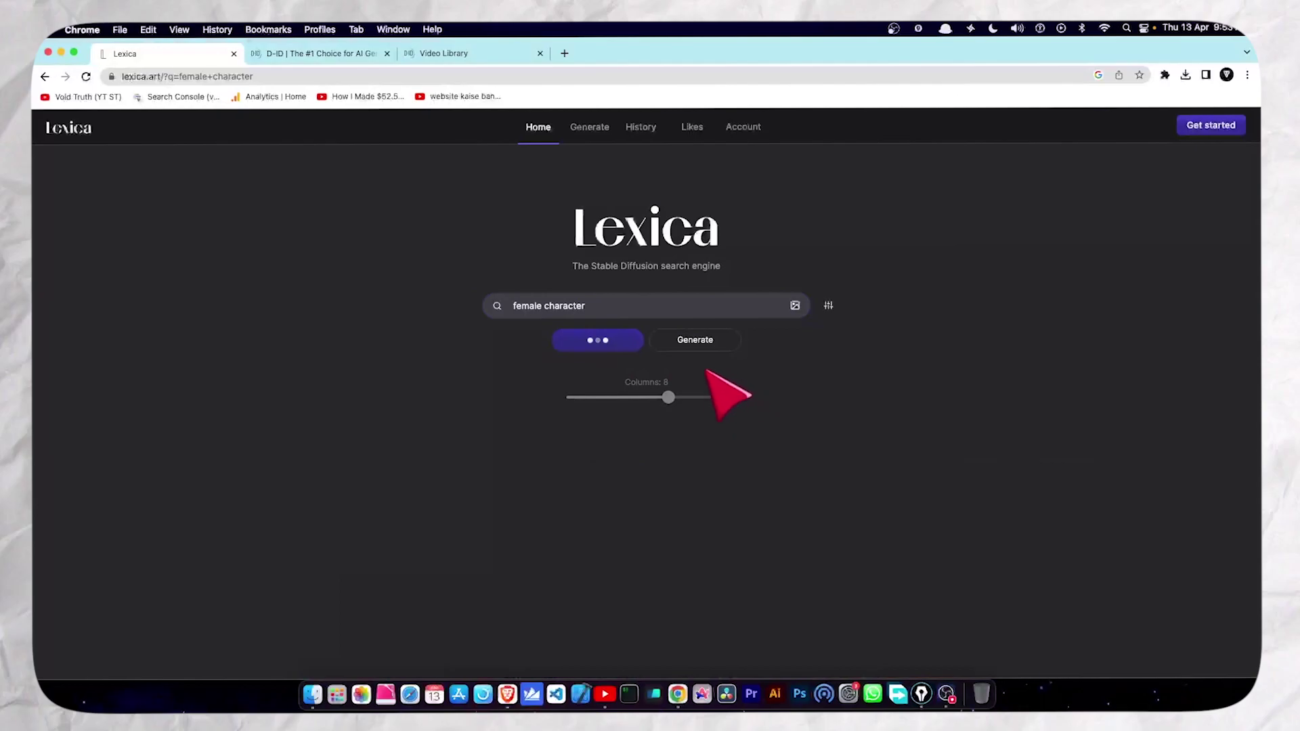
Step: Open the mech punk short-hair girl image and download it as a JPG
scroll(748, 389, "down", 2)
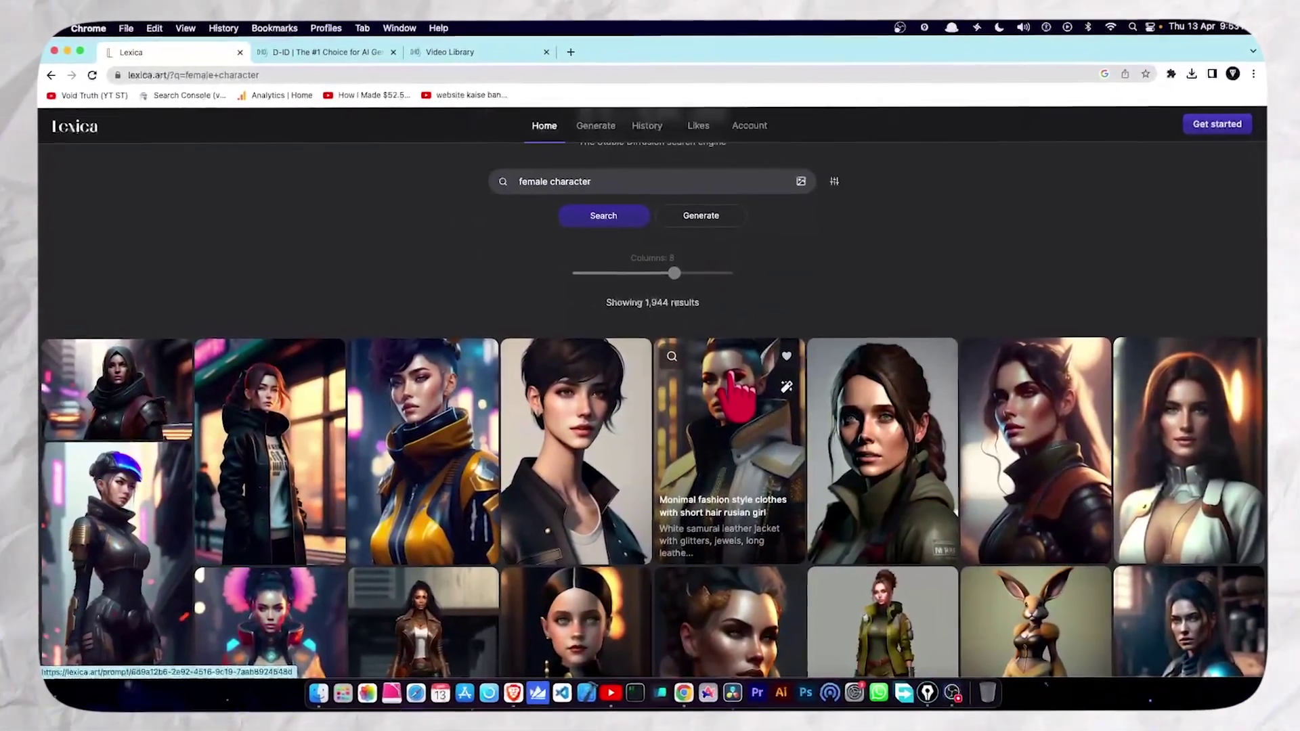
scroll(731, 386, "down", 5)
scroll(732, 386, "up", 5)
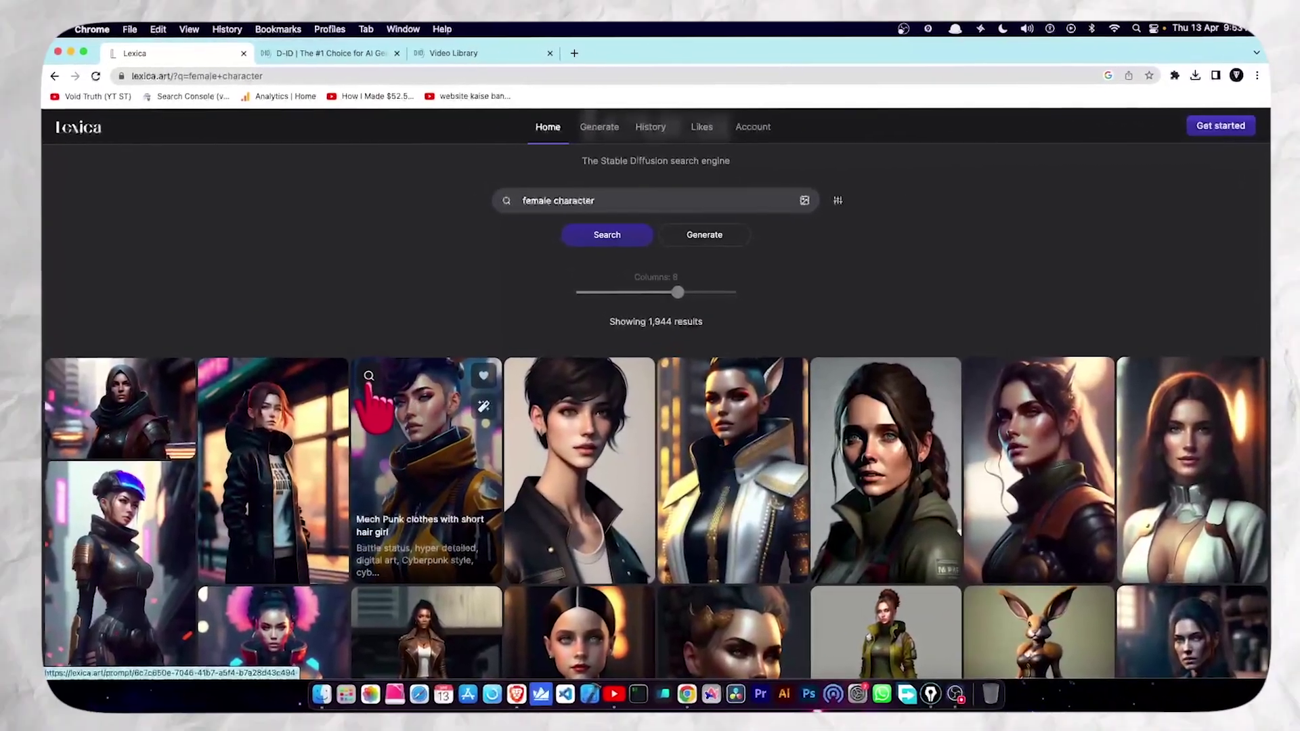
left_click(386, 410)
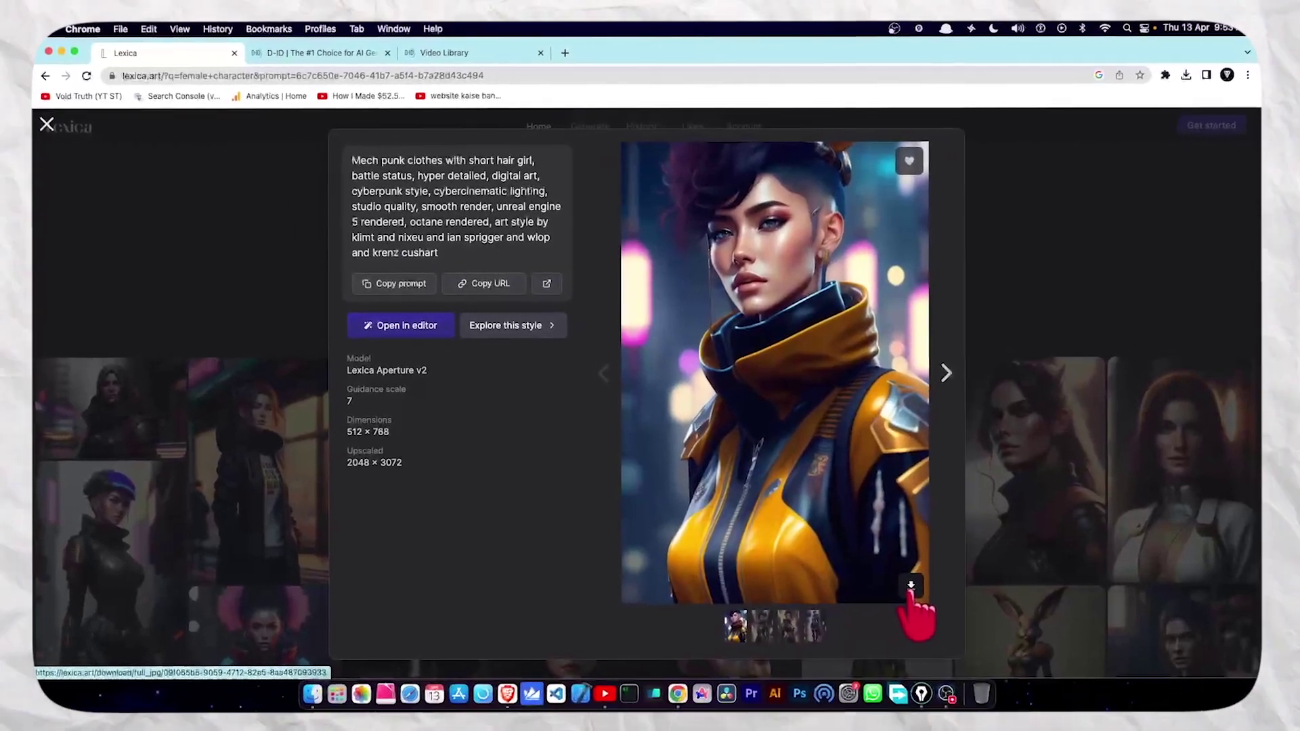
left_click(916, 588)
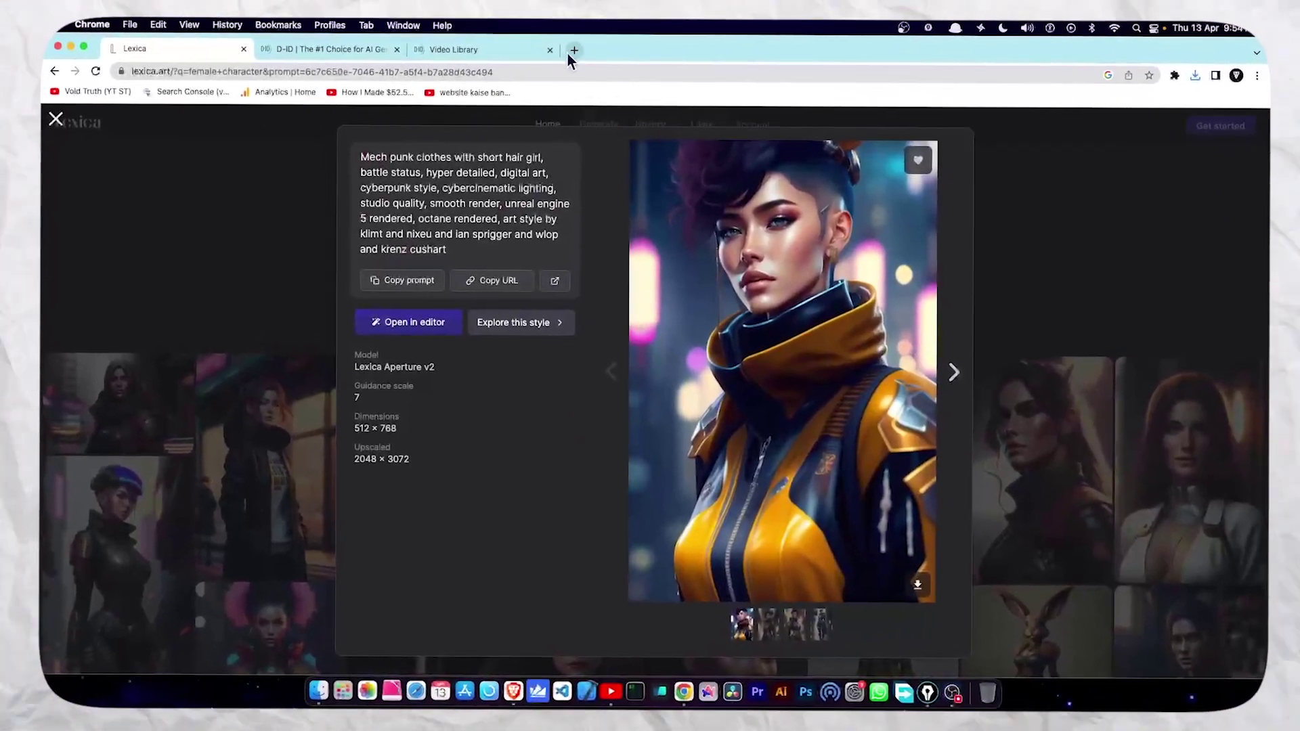
Step: Go to the remove.bg website in a new browser tab
left_click(560, 51)
type("re")
key("Return")
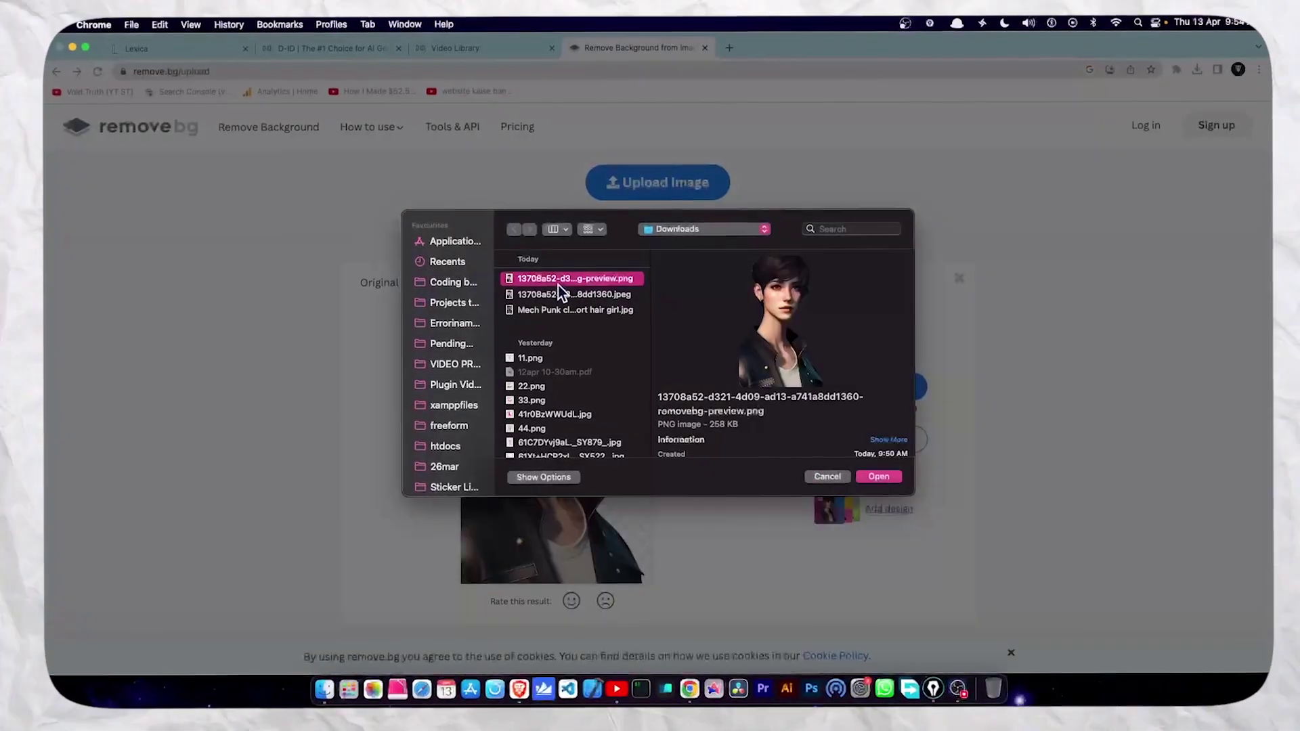
Step: Upload the Mech Punk girl image, download its background-free PNG, and return to D-ID
left_click(548, 313)
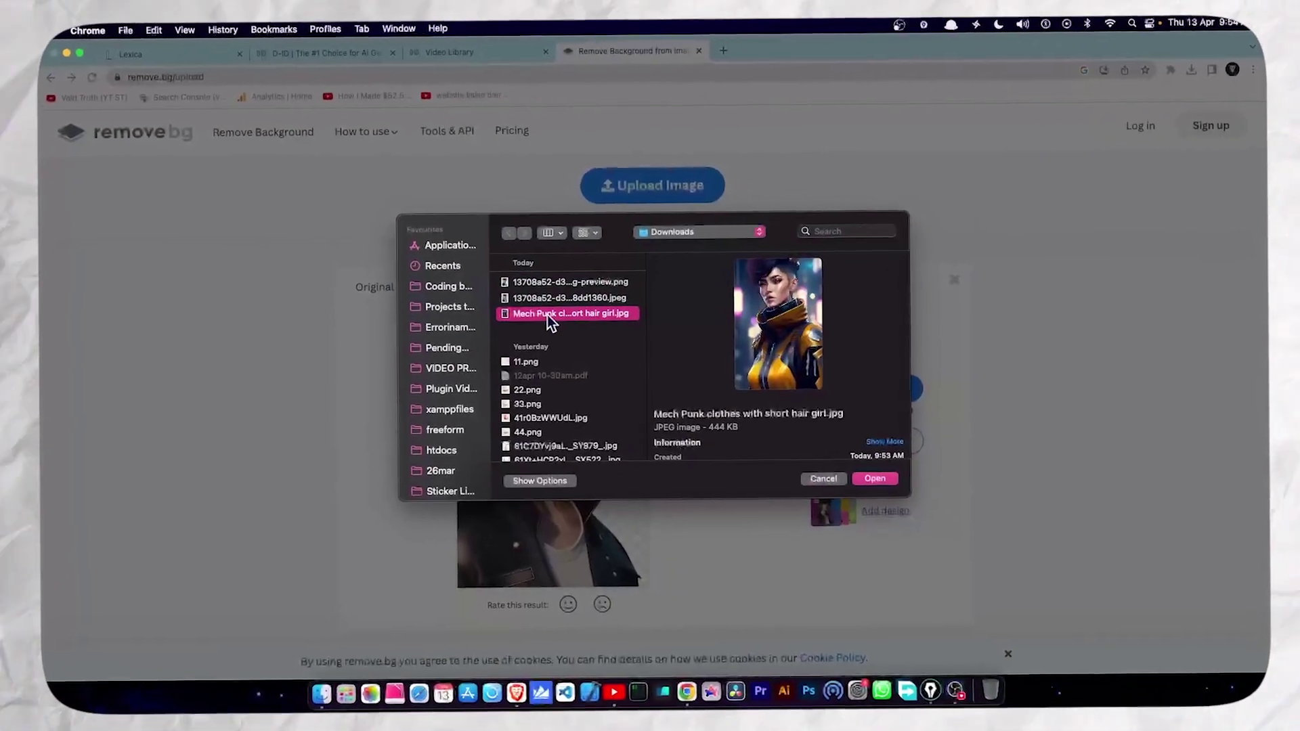
double_click(547, 314)
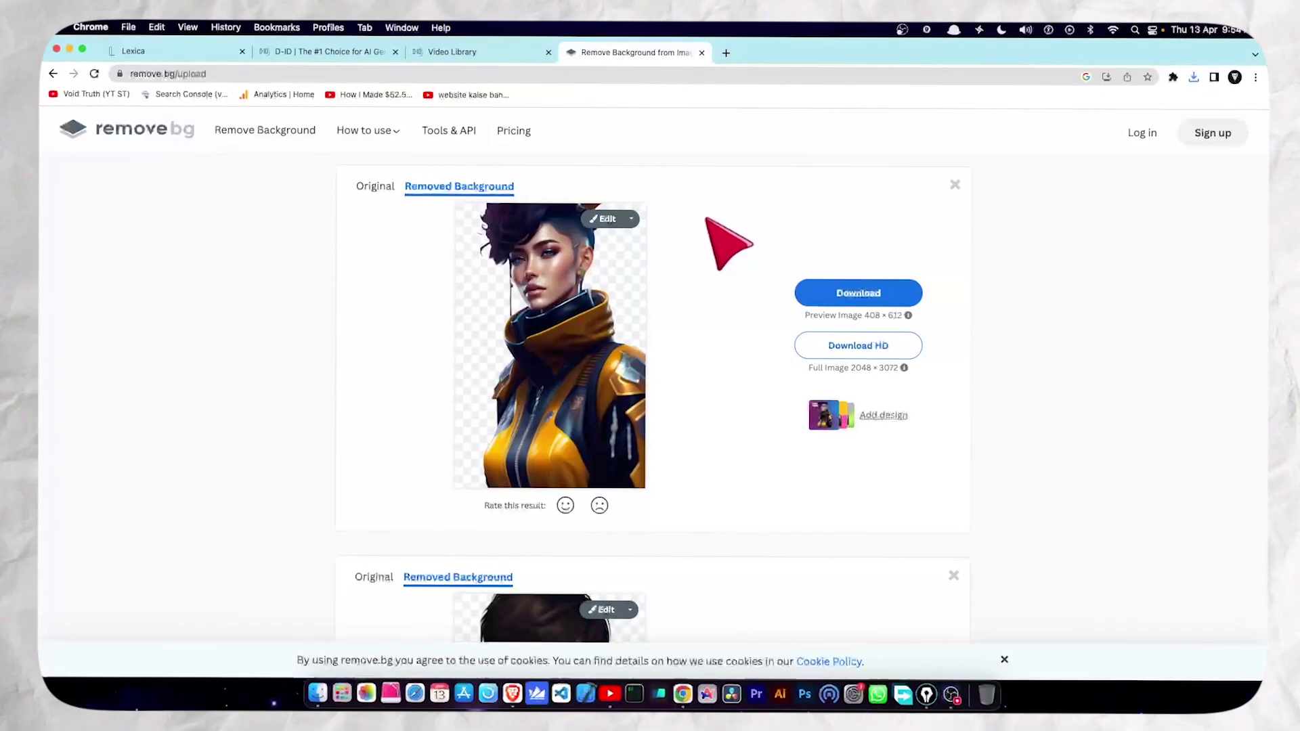
left_click(852, 291)
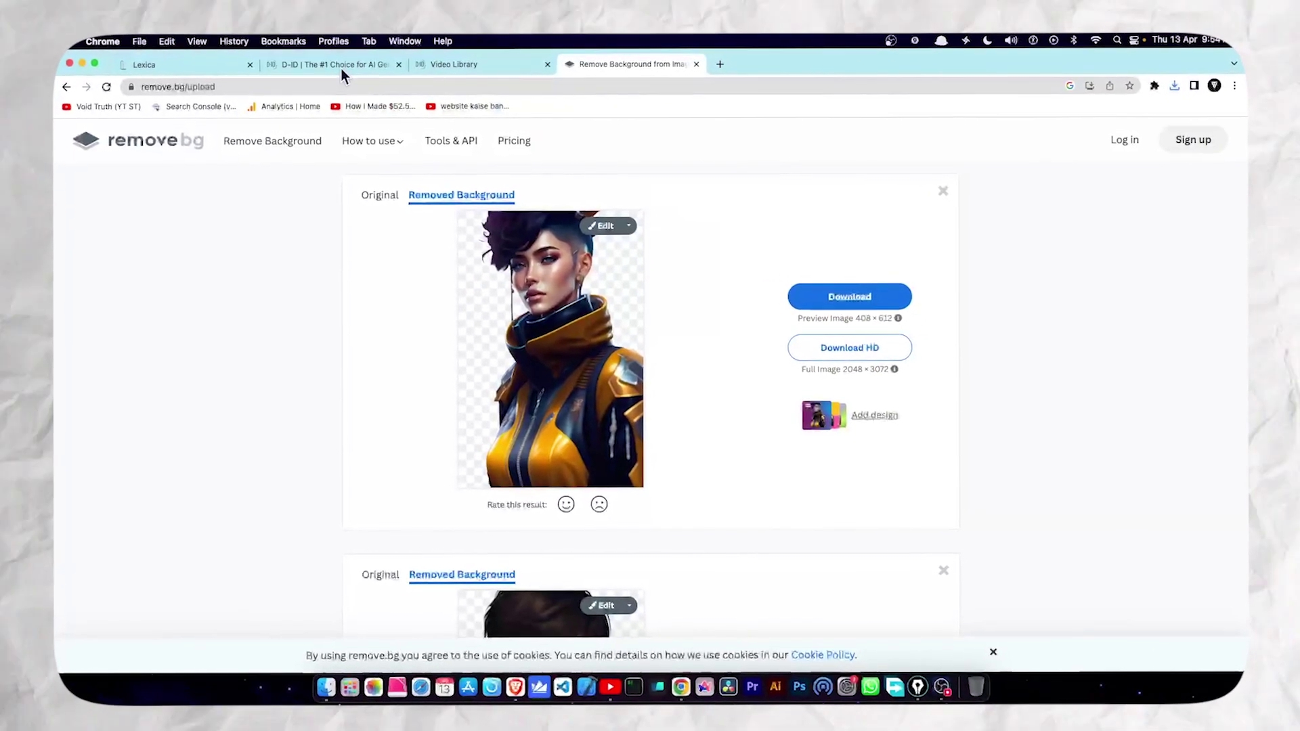
left_click(337, 65)
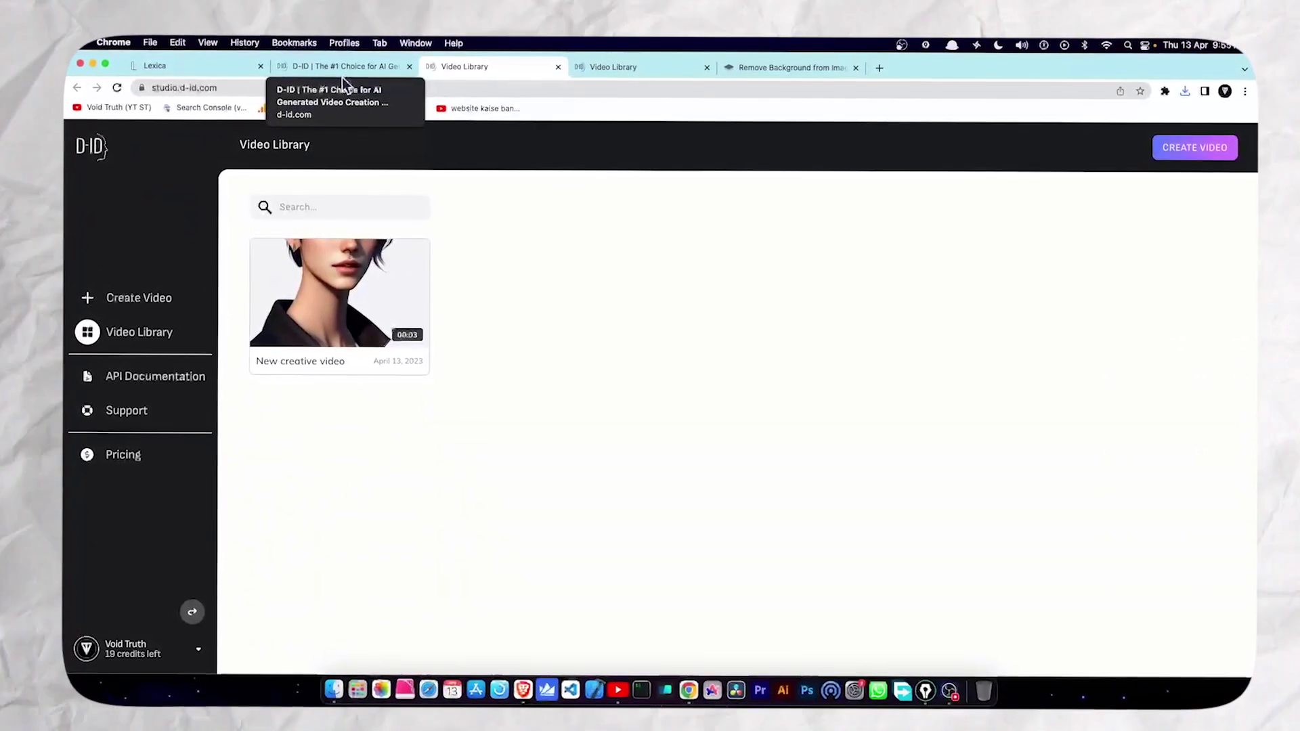
Step: Play the New creative video from the Video Library, then begin a new video in Create Video
left_click(338, 69)
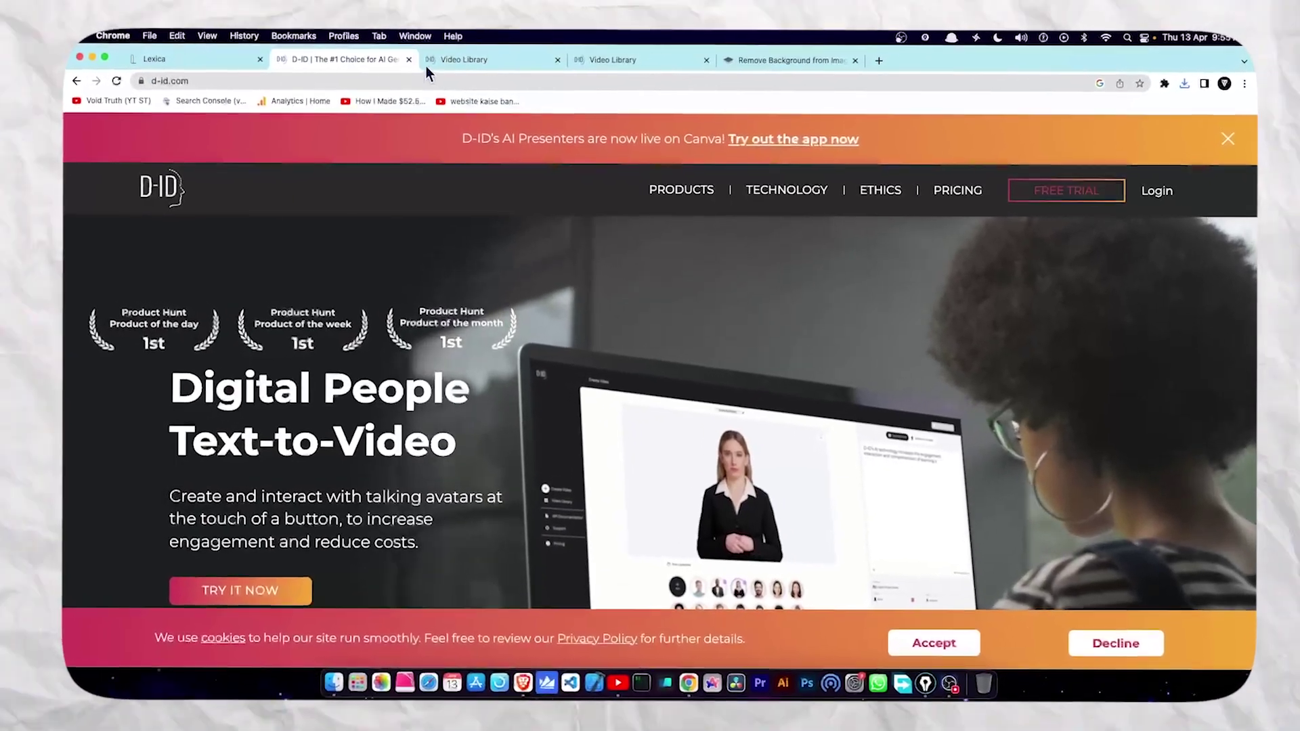
left_click(451, 62)
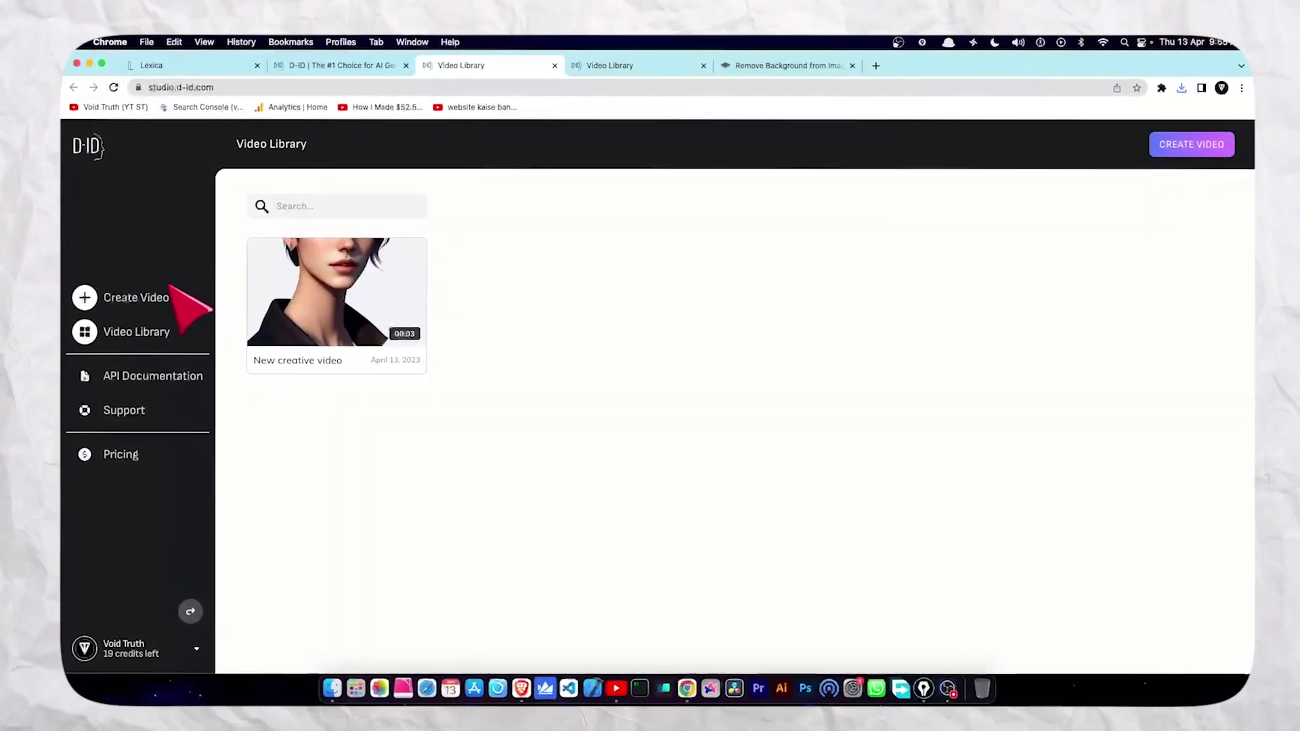
left_click(334, 294)
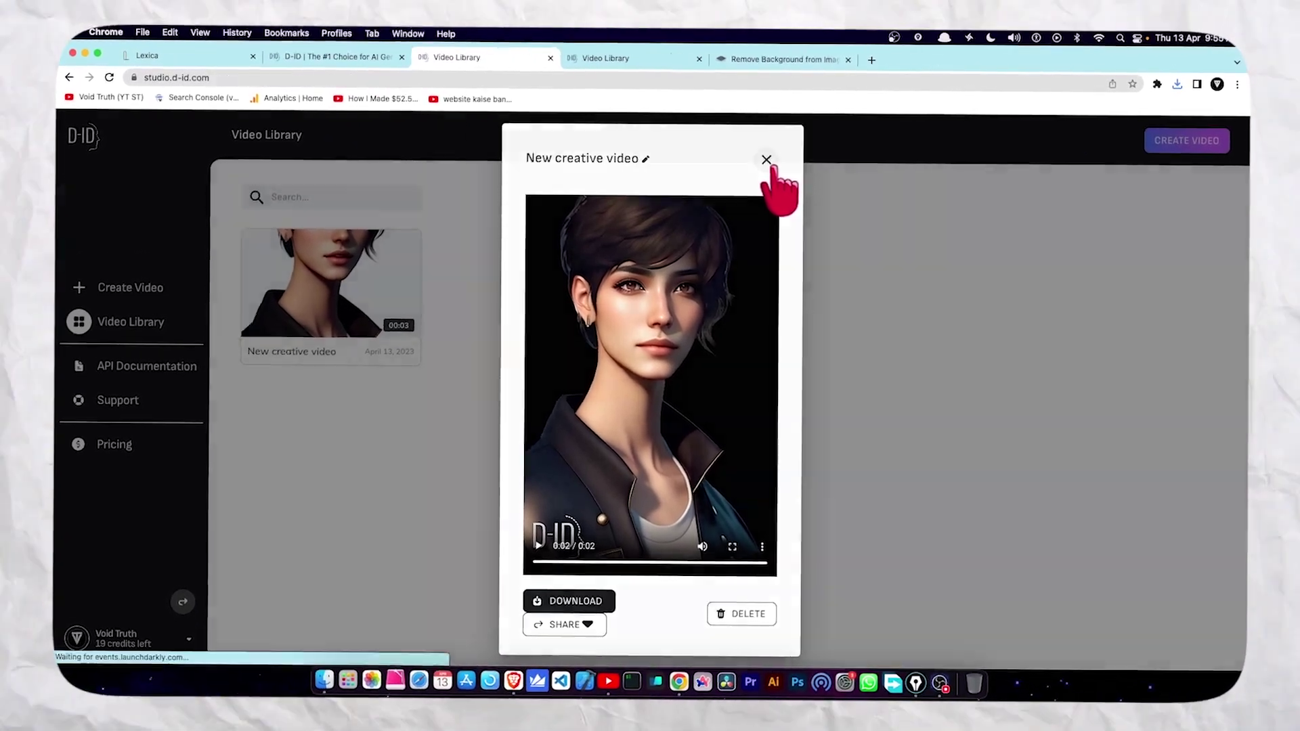
left_click(771, 165)
left_click(133, 295)
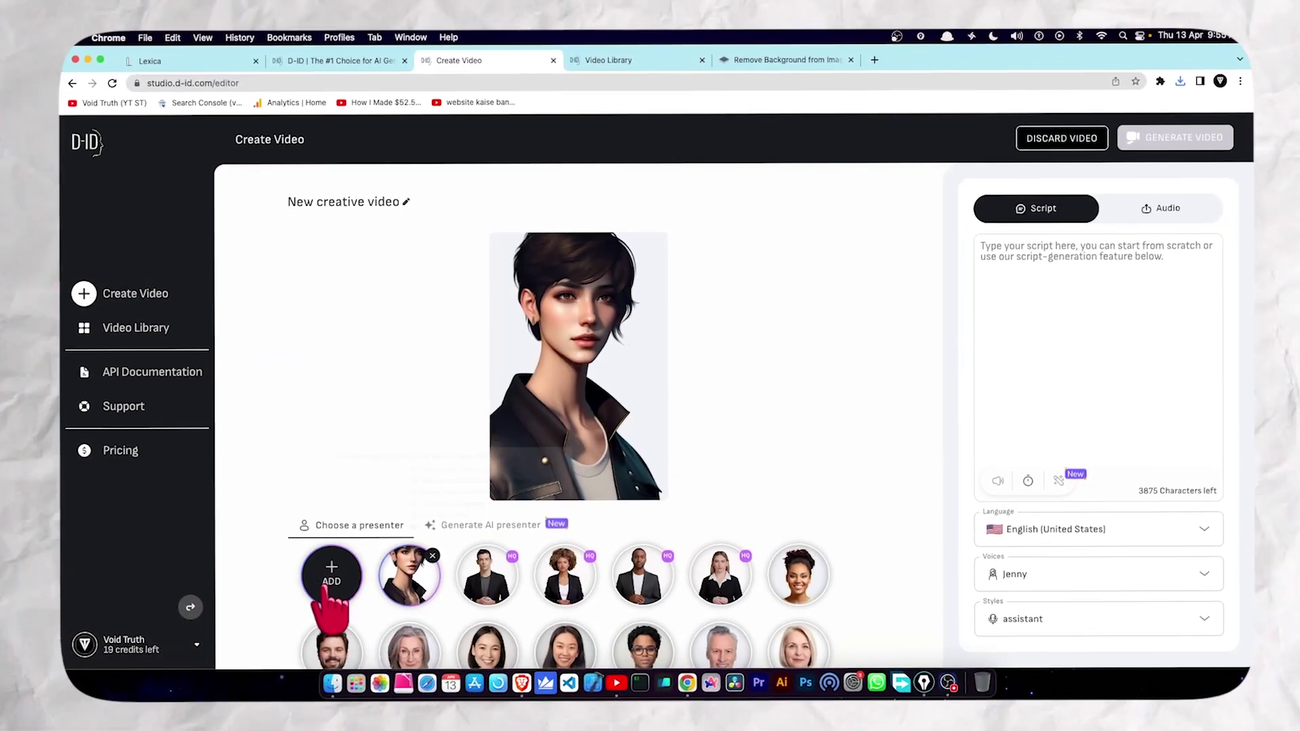
Step: Load the background-removed Mech Punk PNG as presenter and keep Jenny's assistant voice style
left_click(331, 579)
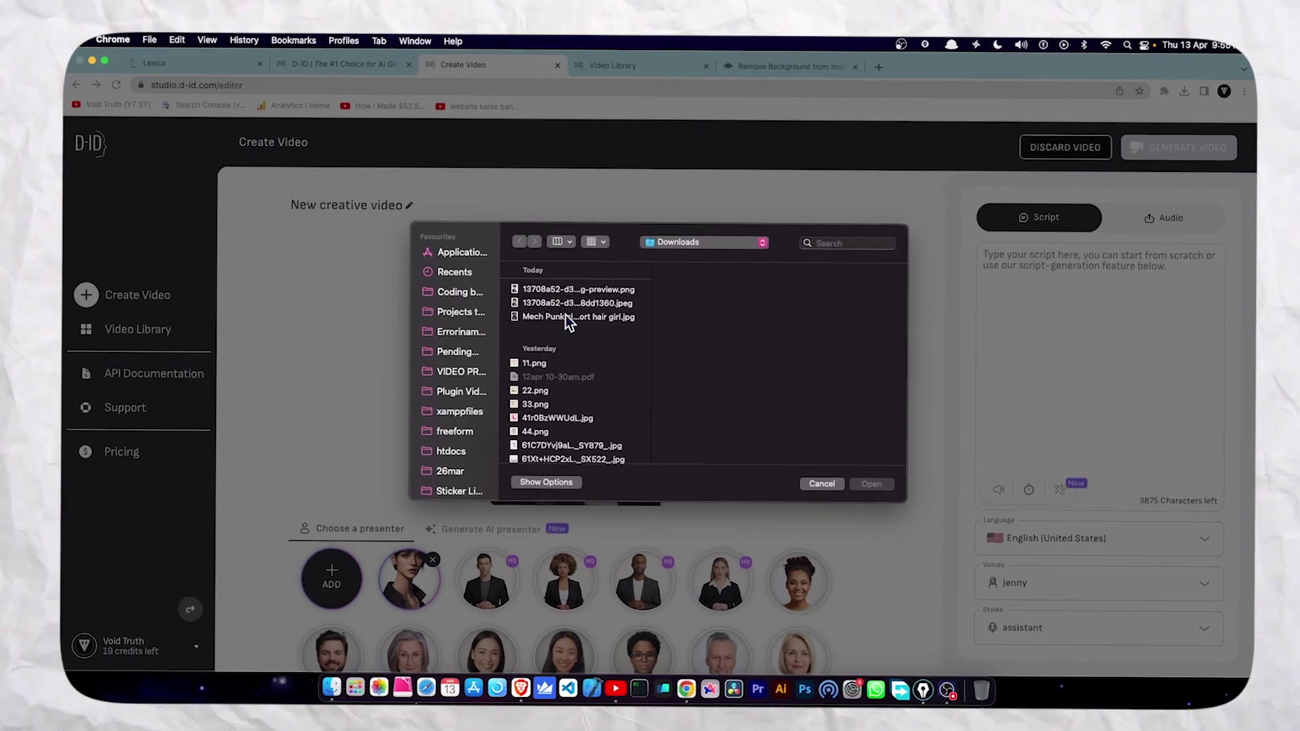
left_click(567, 328)
left_click(873, 478)
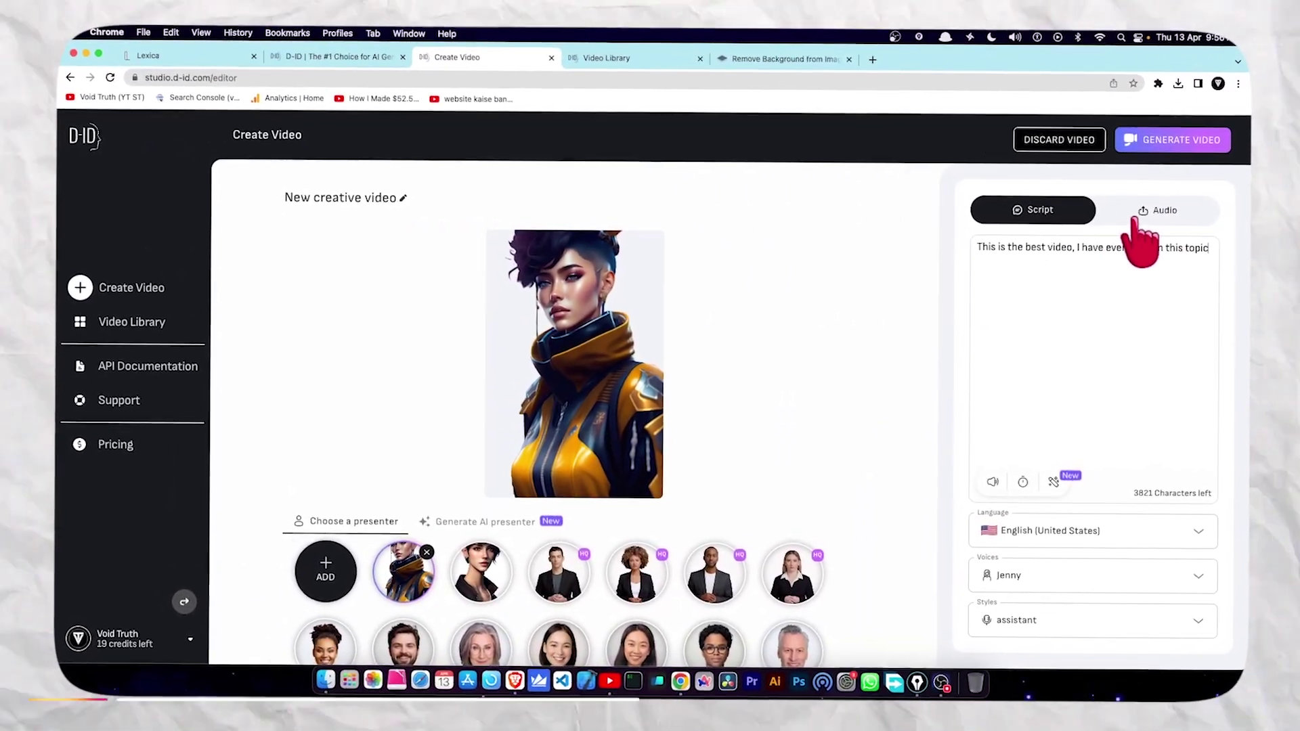
left_click(1138, 216)
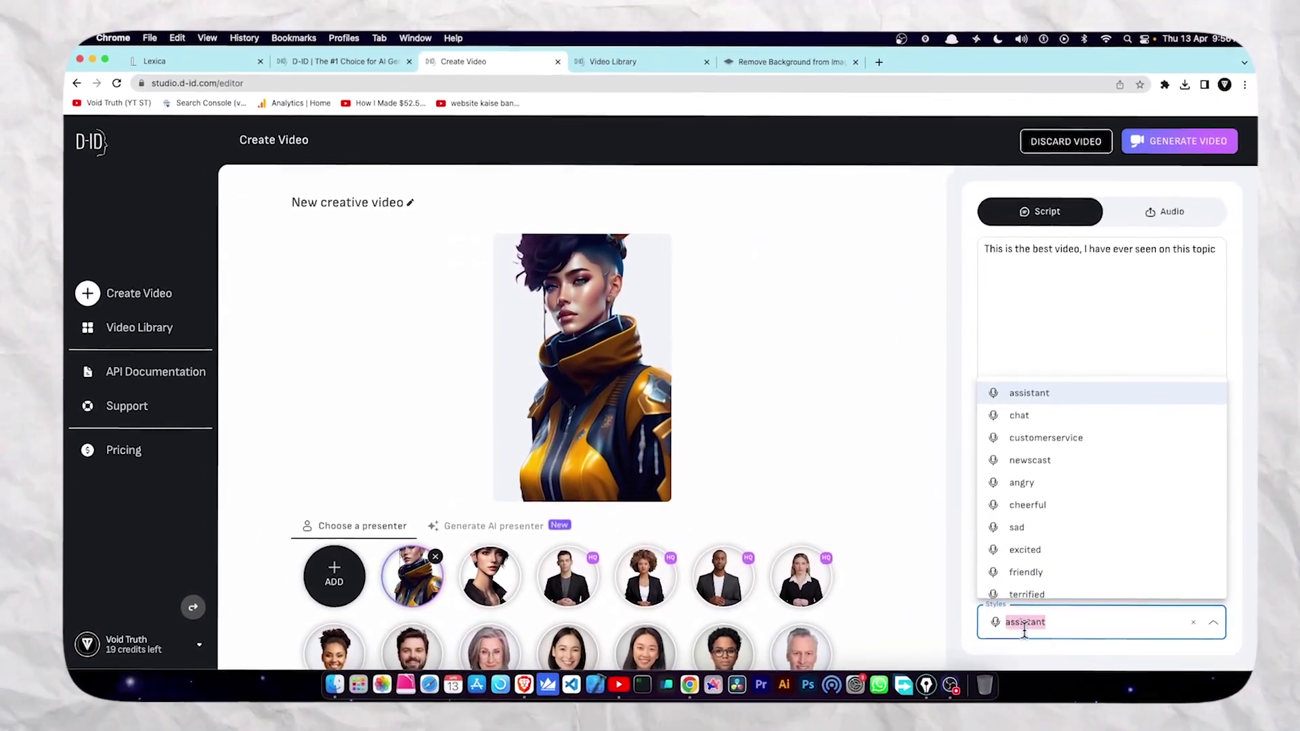
left_click(975, 626)
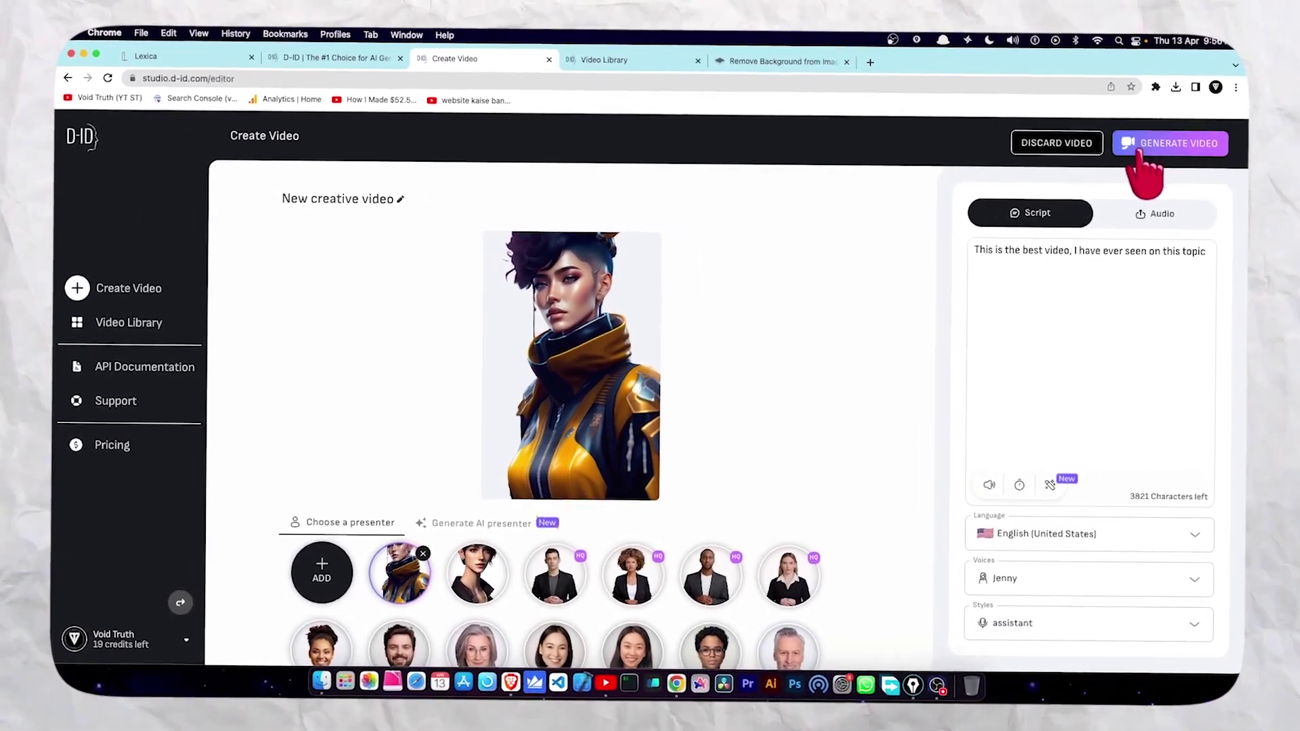
Step: Generate the mech punk girl video for one credit and play the 4-second result
left_click(1142, 154)
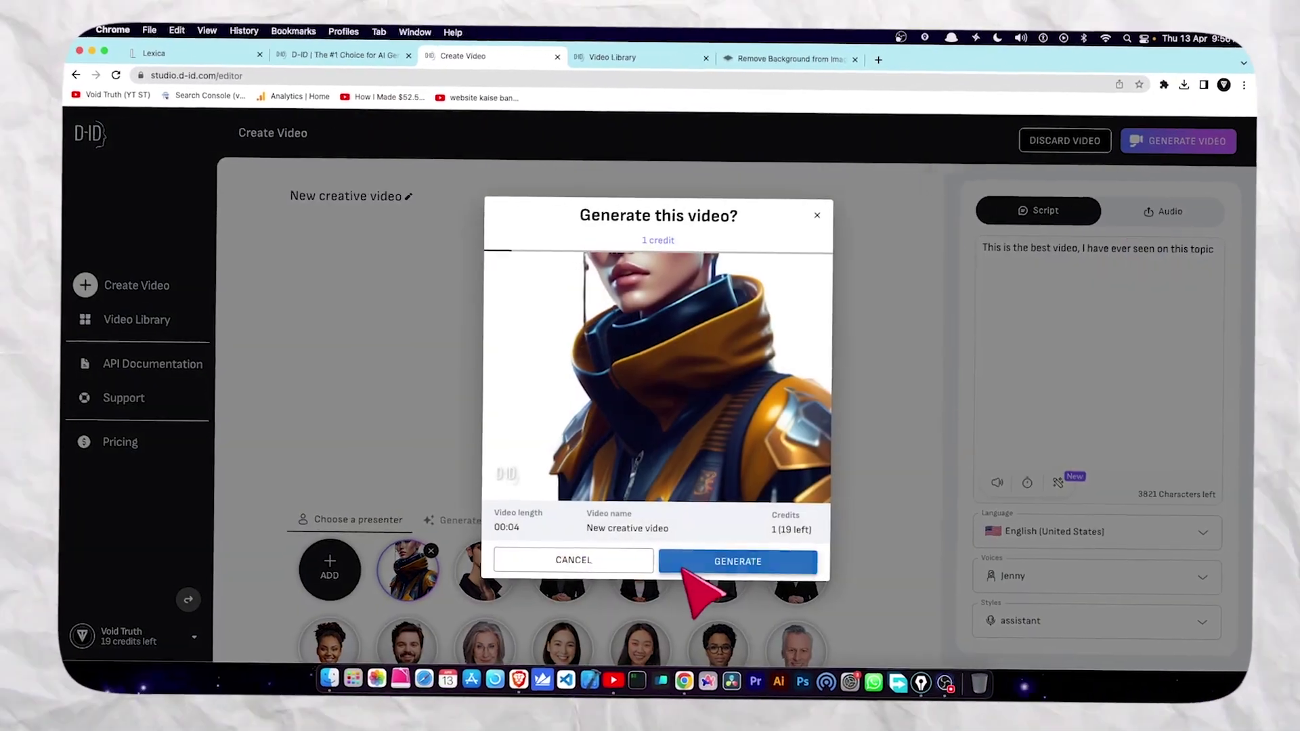
left_click(698, 562)
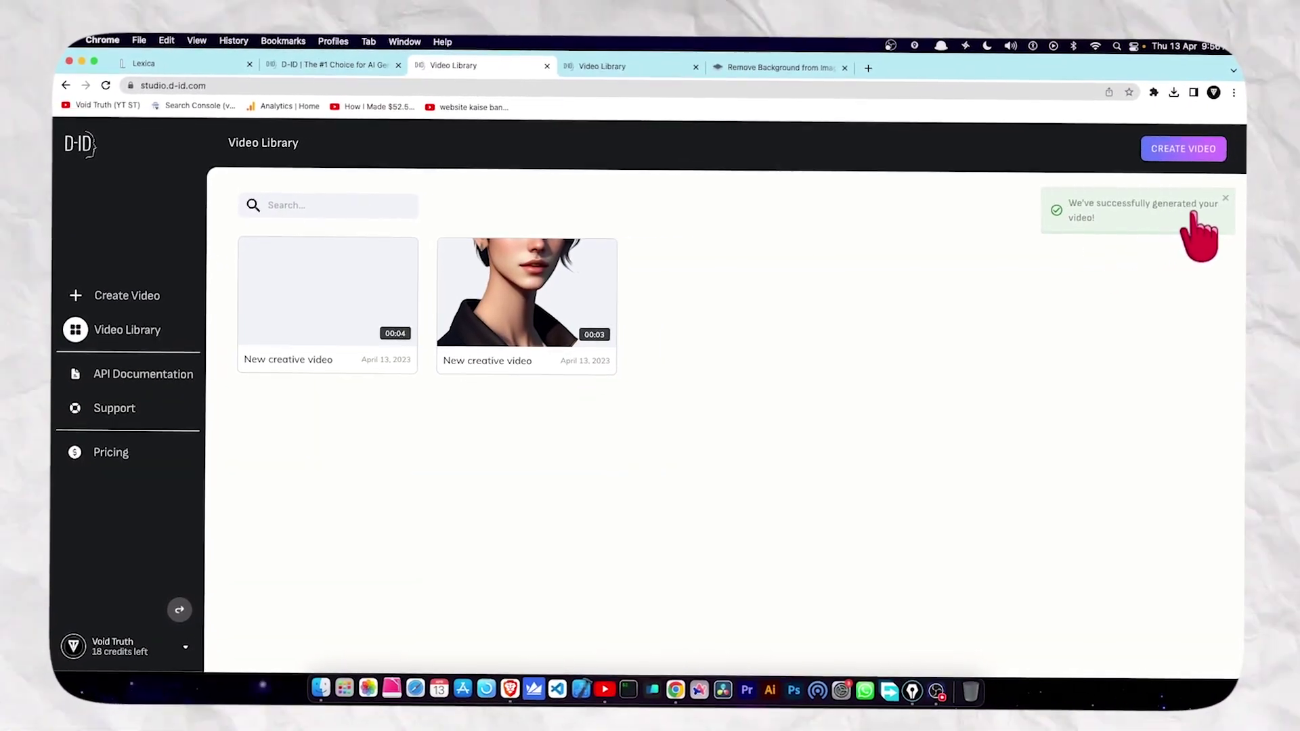
left_click(346, 289)
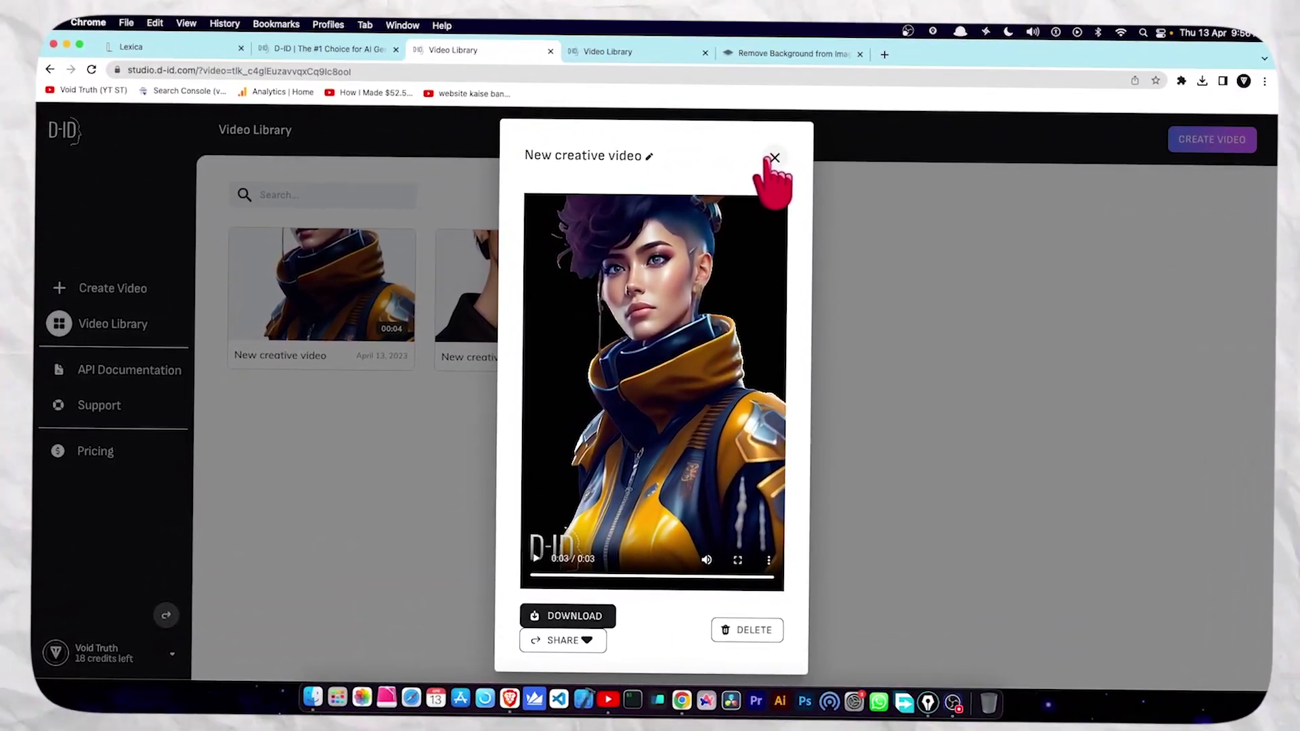
left_click(789, 161)
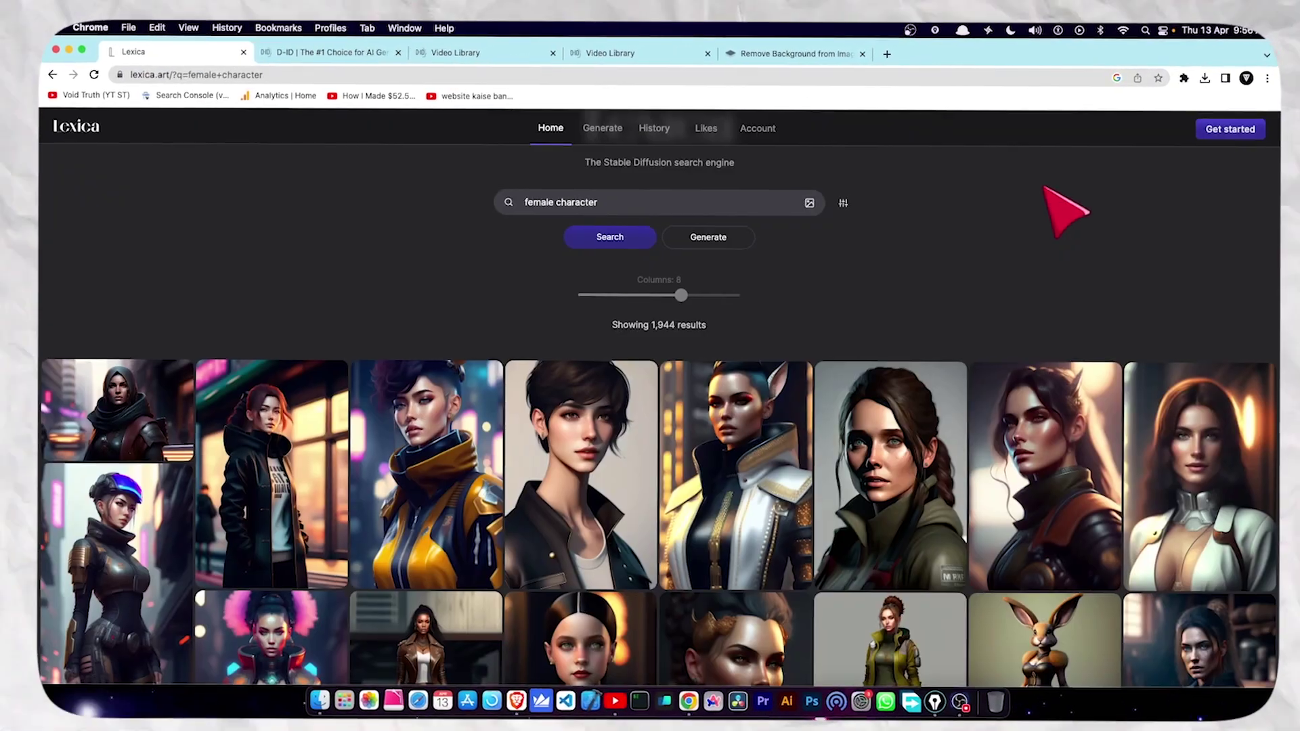
Step: Change the Lexica search from 'female' to 'male' and open the white-haired punk portrait
scroll(835, 348, "down", 5)
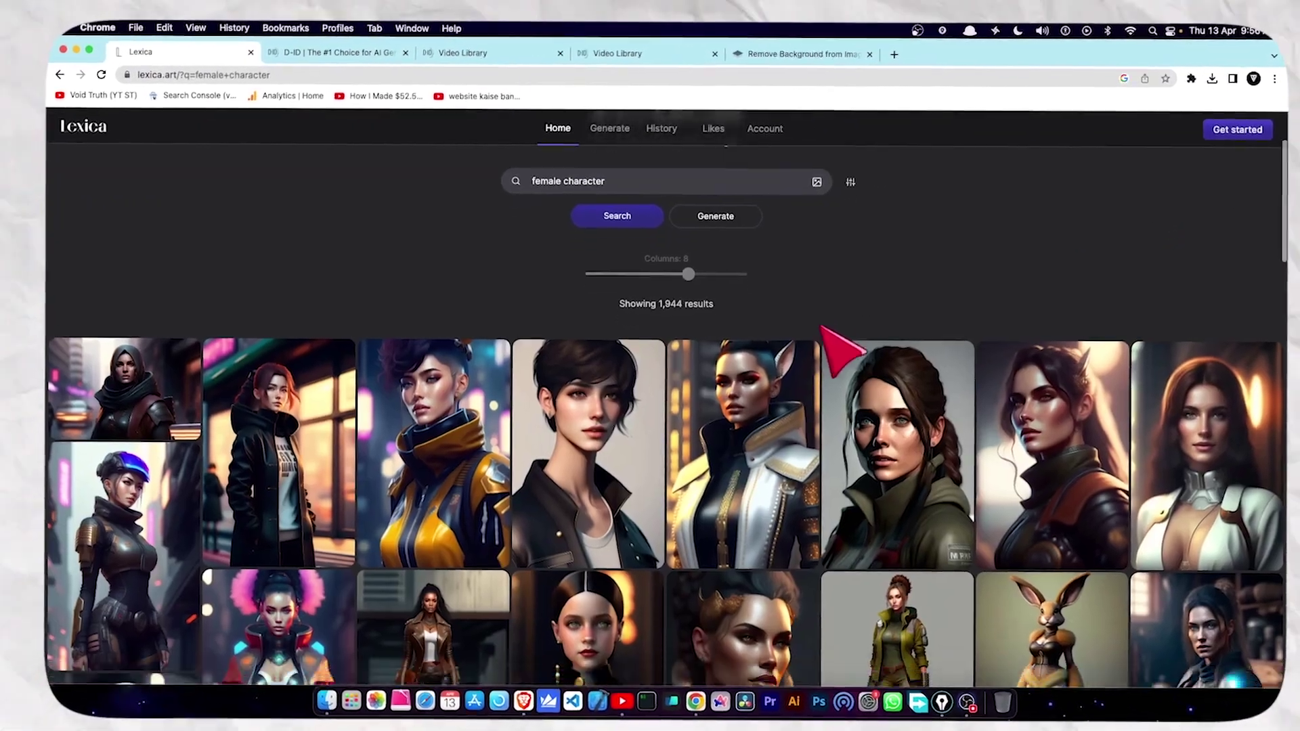
scroll(836, 348, "up", 8)
double_click(529, 309)
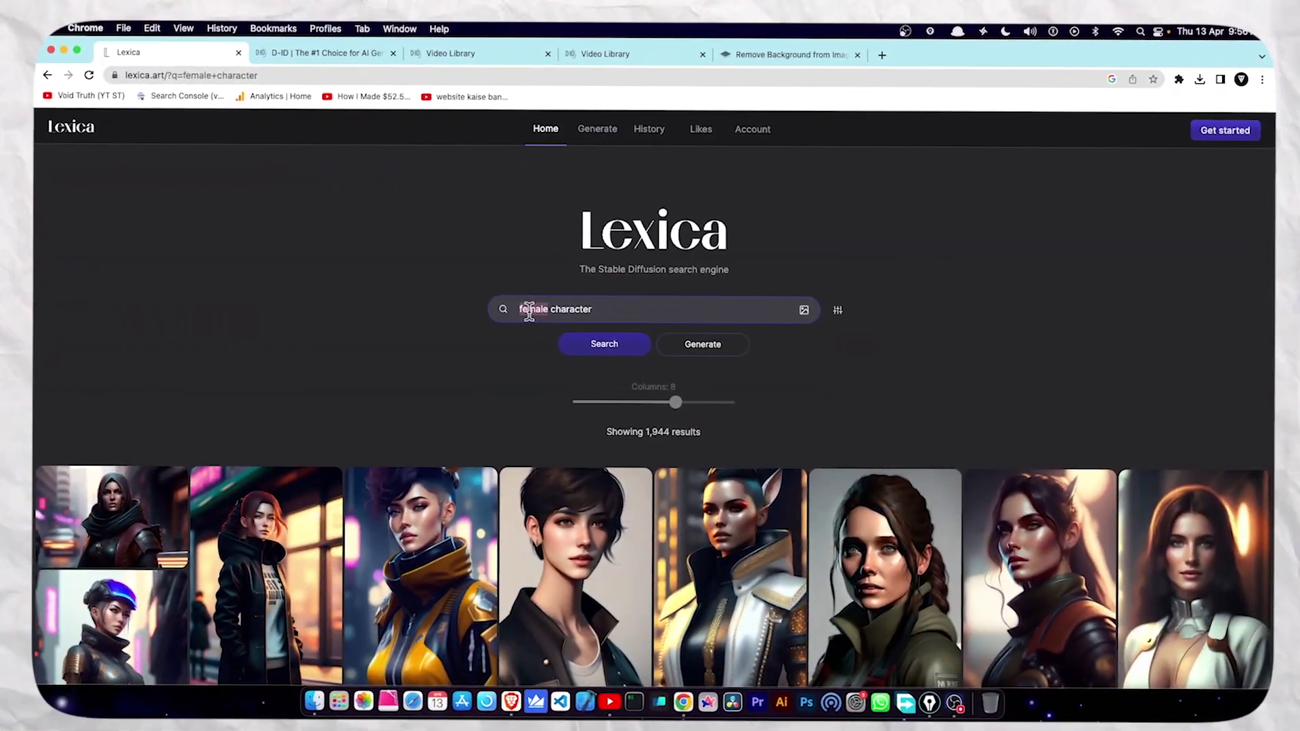
type("male")
key("Return")
scroll(441, 309, "down", 8)
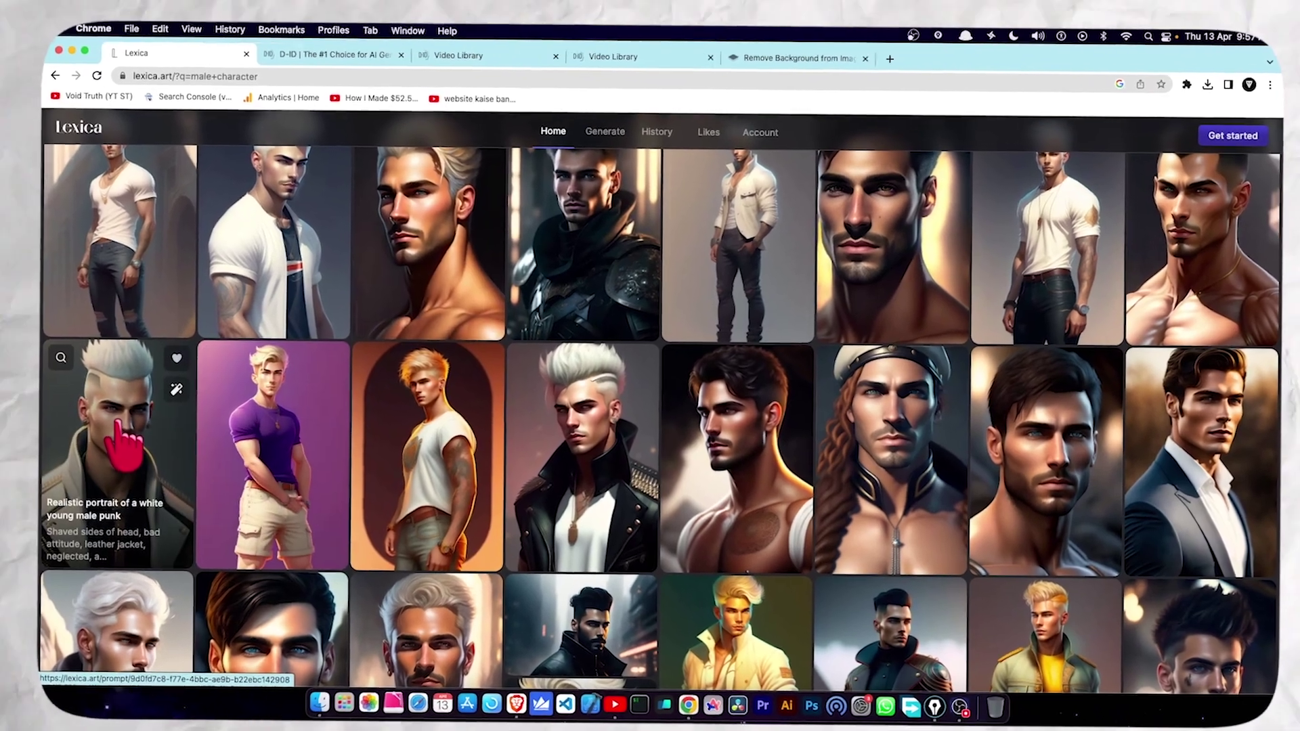
left_click(118, 440)
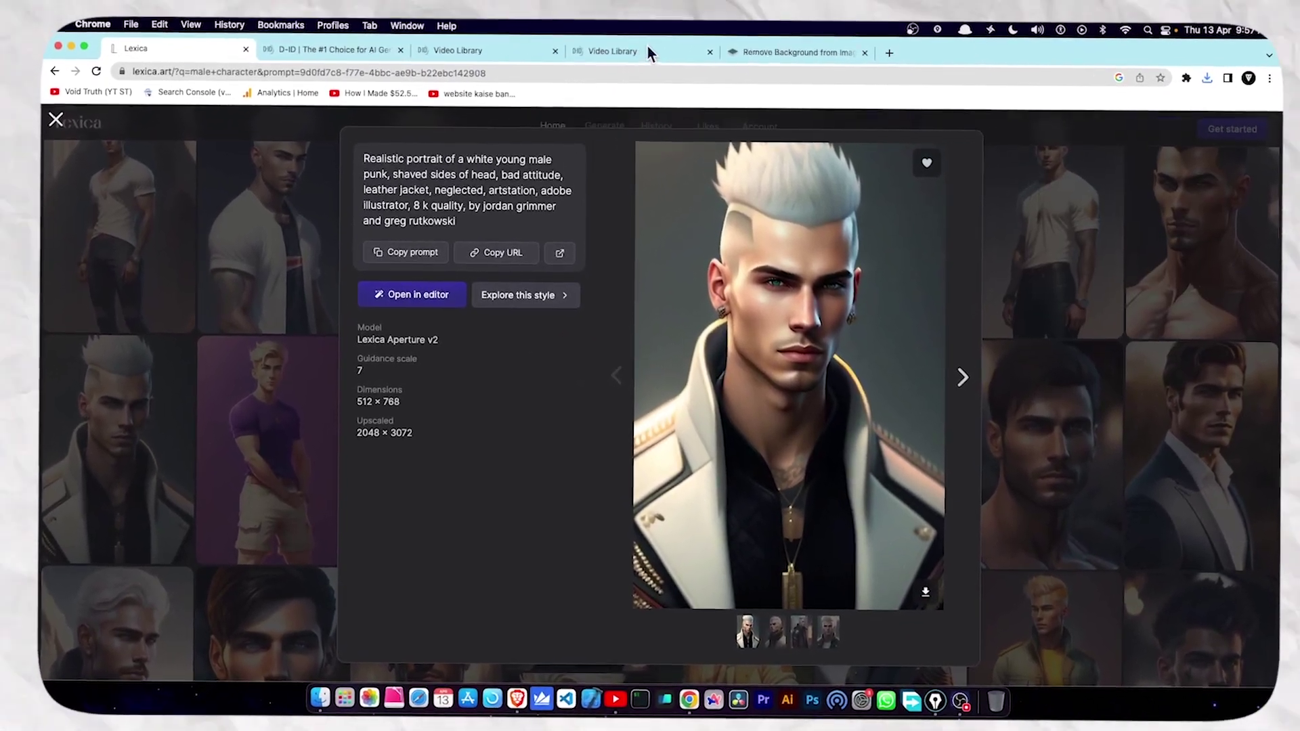
left_click(798, 52)
Step: Upload the white young male punk JPG to remove.bg, download its cut-out, and return to D-ID
left_click(659, 187)
left_click(537, 345)
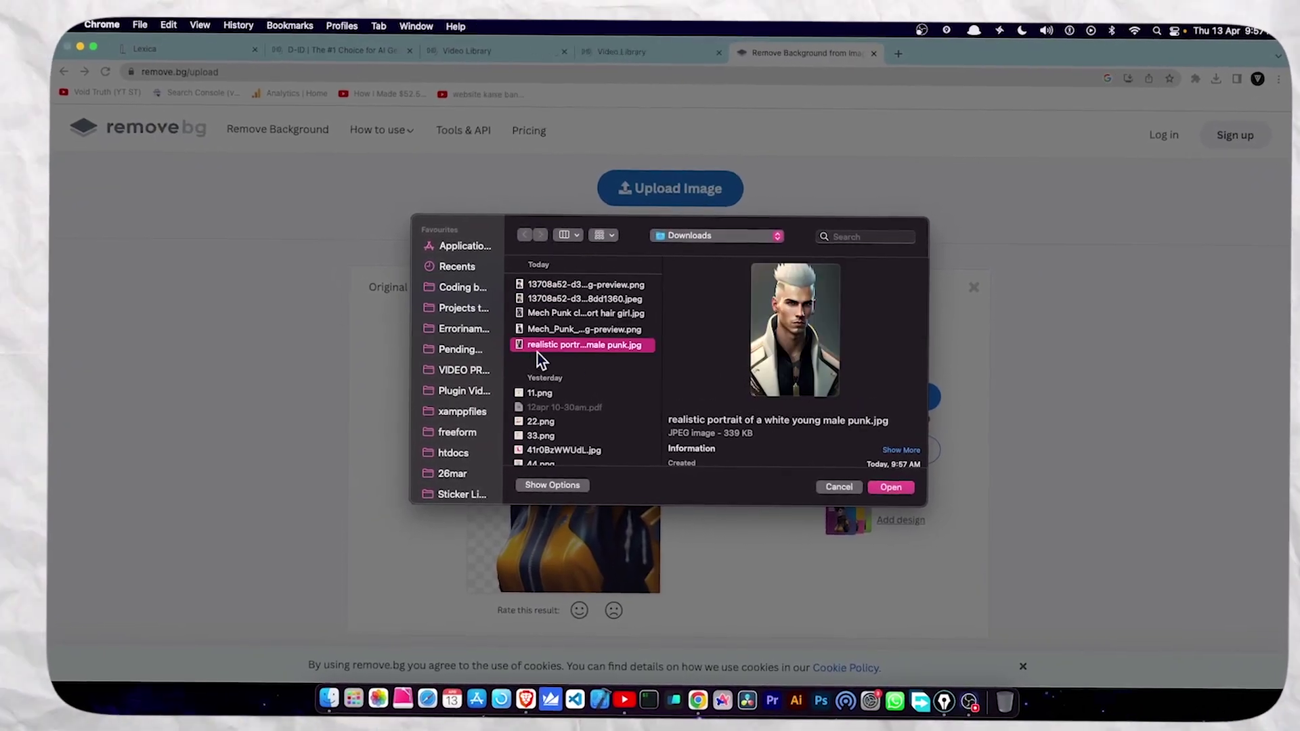
left_click(874, 489)
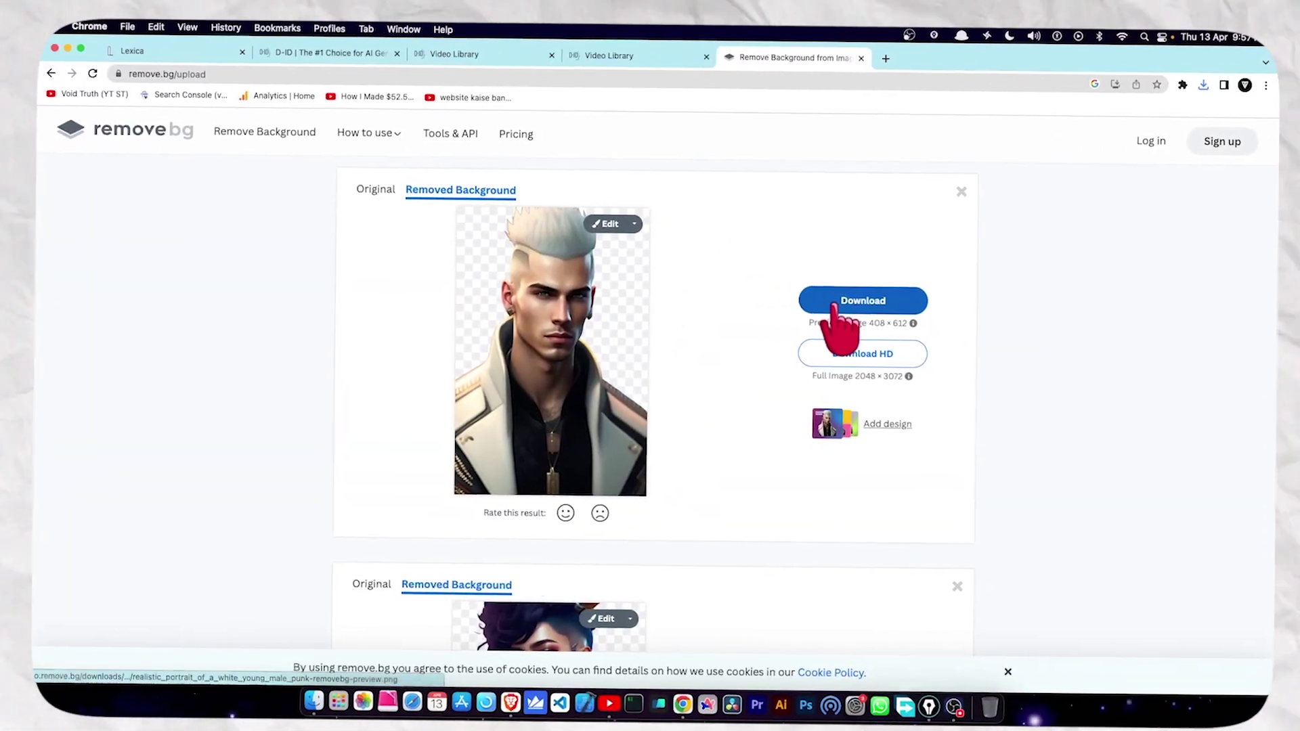
left_click(844, 298)
left_click(929, 178)
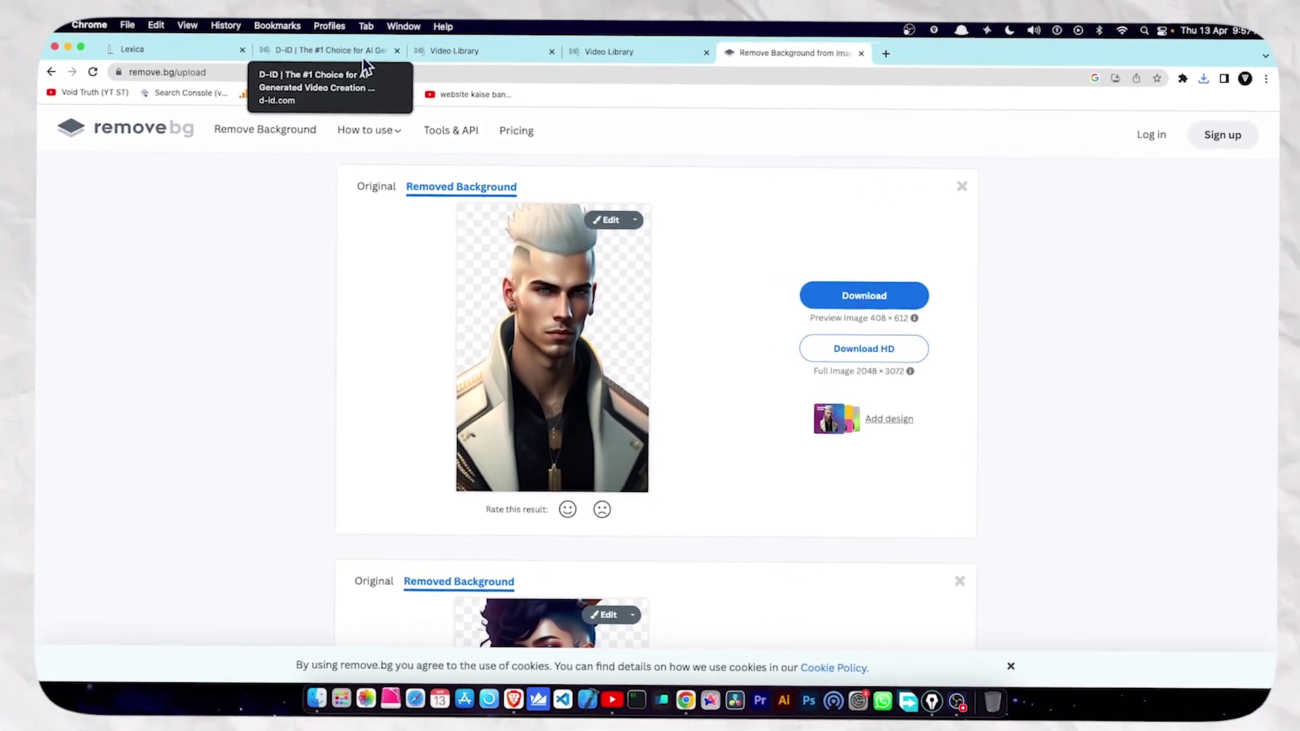
left_click(464, 48)
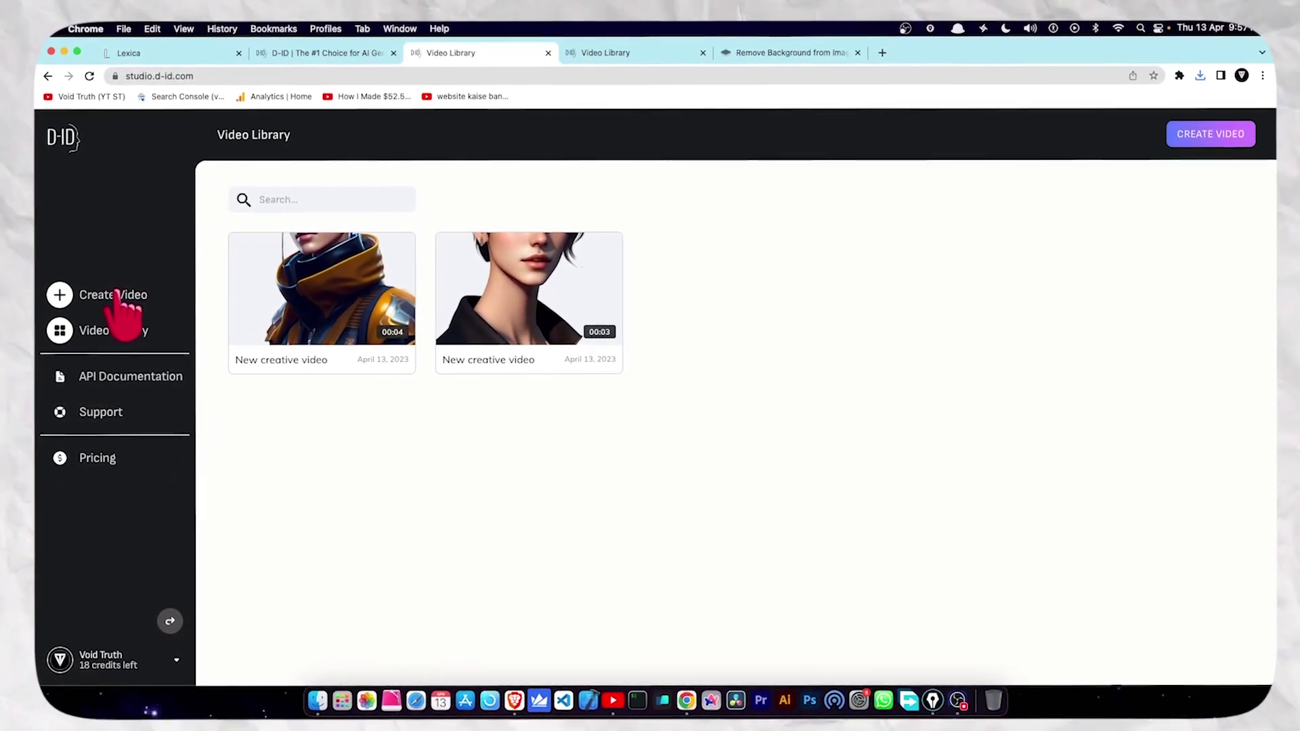
Step: Make a new video with the punk removebg-preview PNG as presenter and a channel-intro script, and generate it
left_click(128, 296)
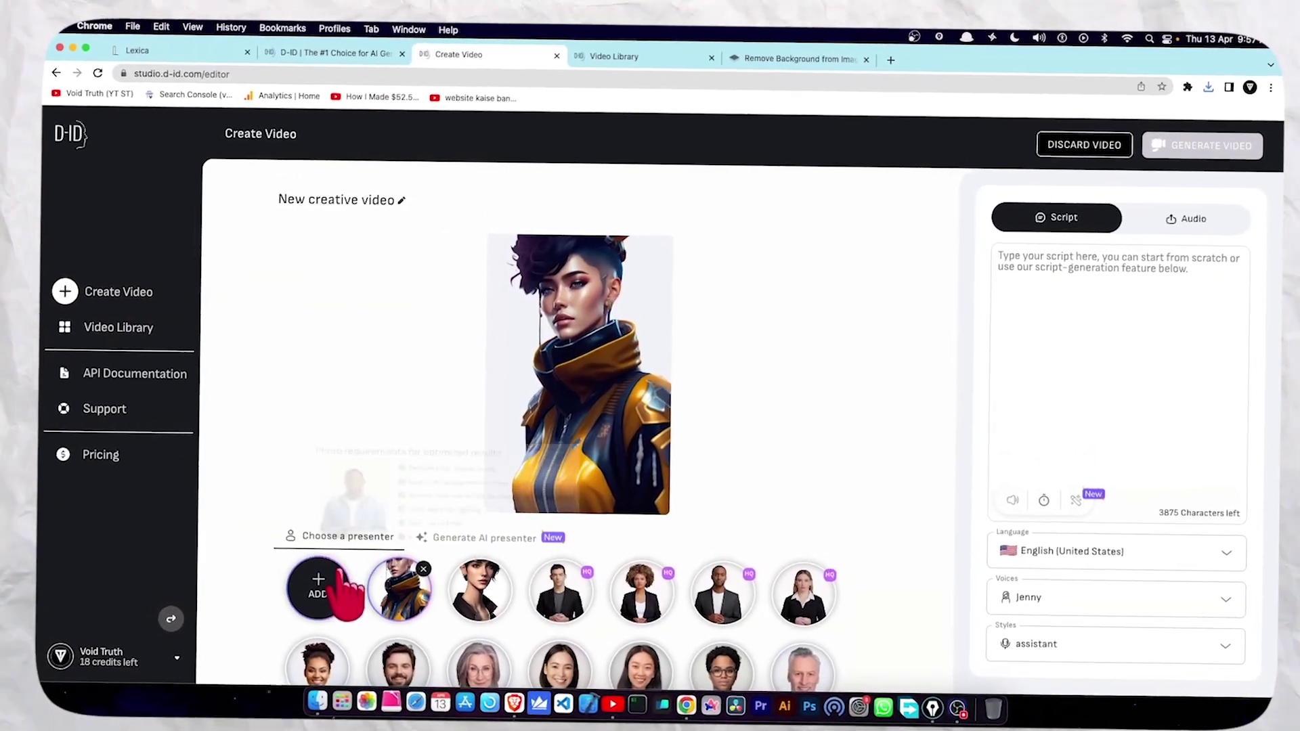
left_click(313, 585)
left_click(538, 297)
left_click(537, 361)
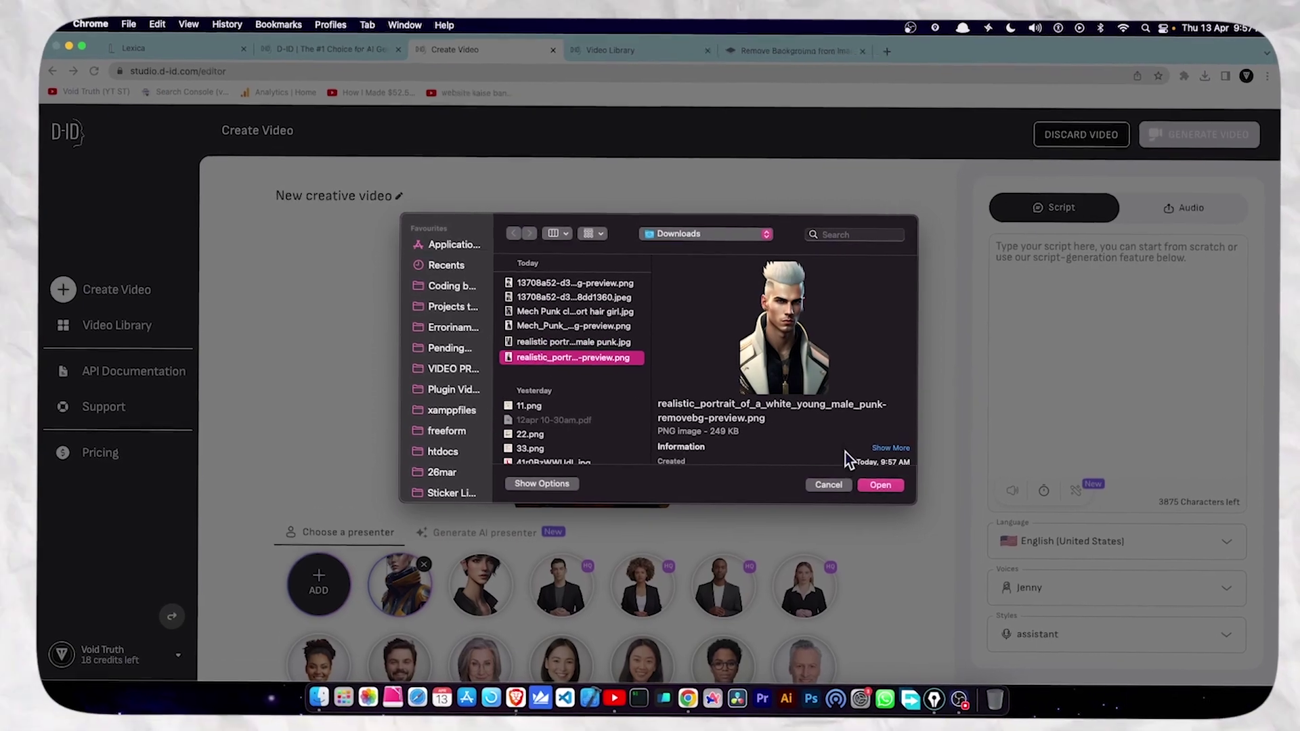
left_click(885, 484)
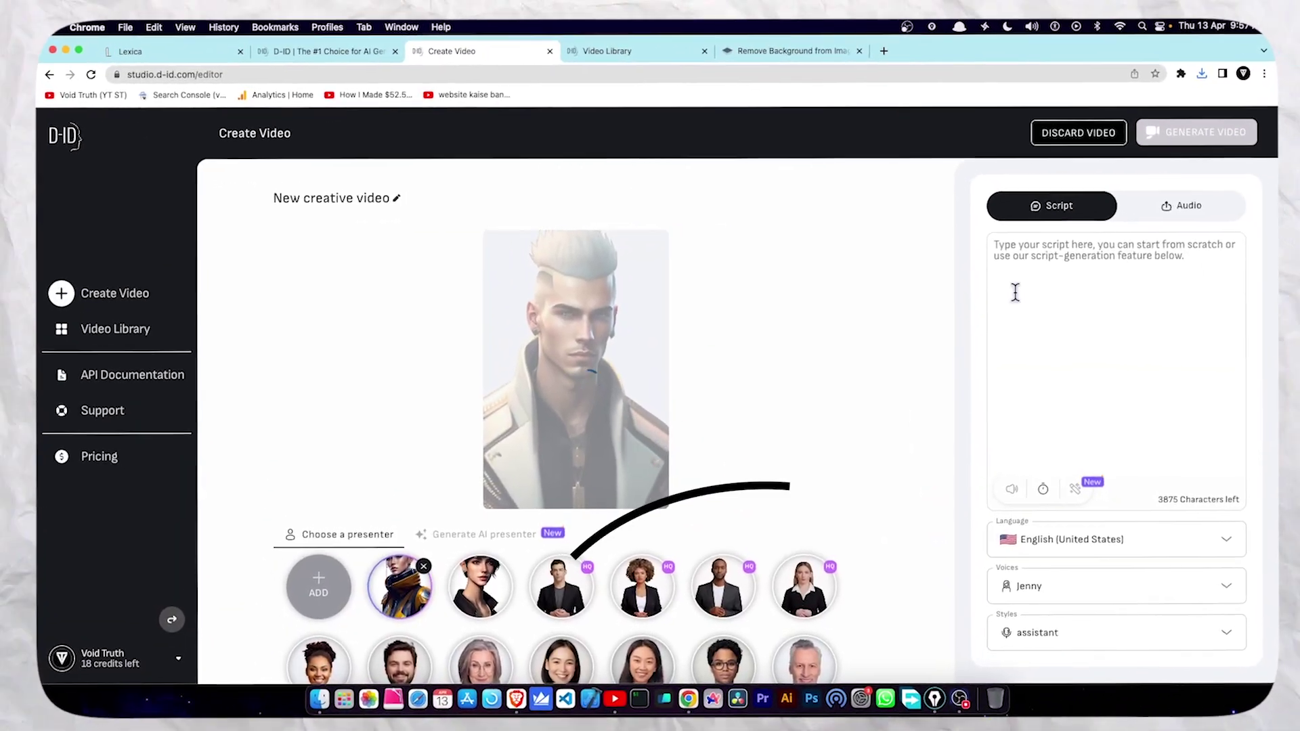
type("IN th")
type("day's ")
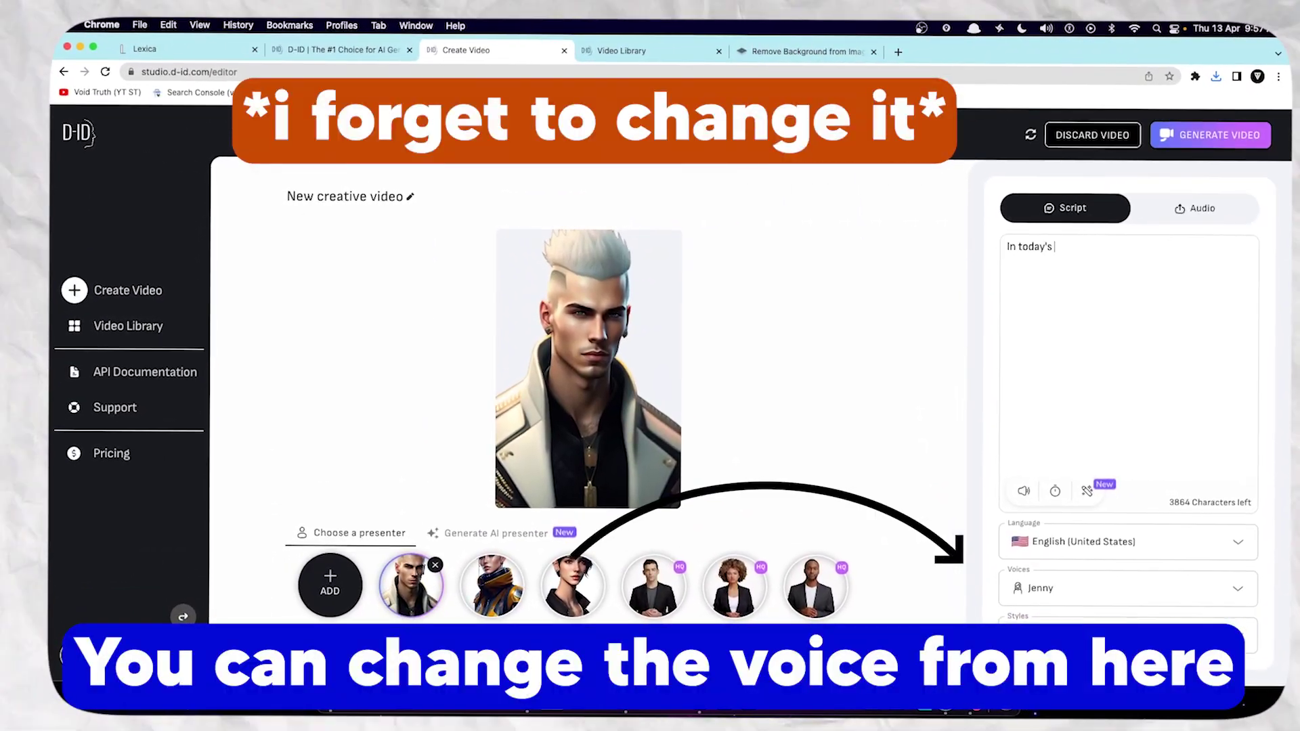
type("vid")
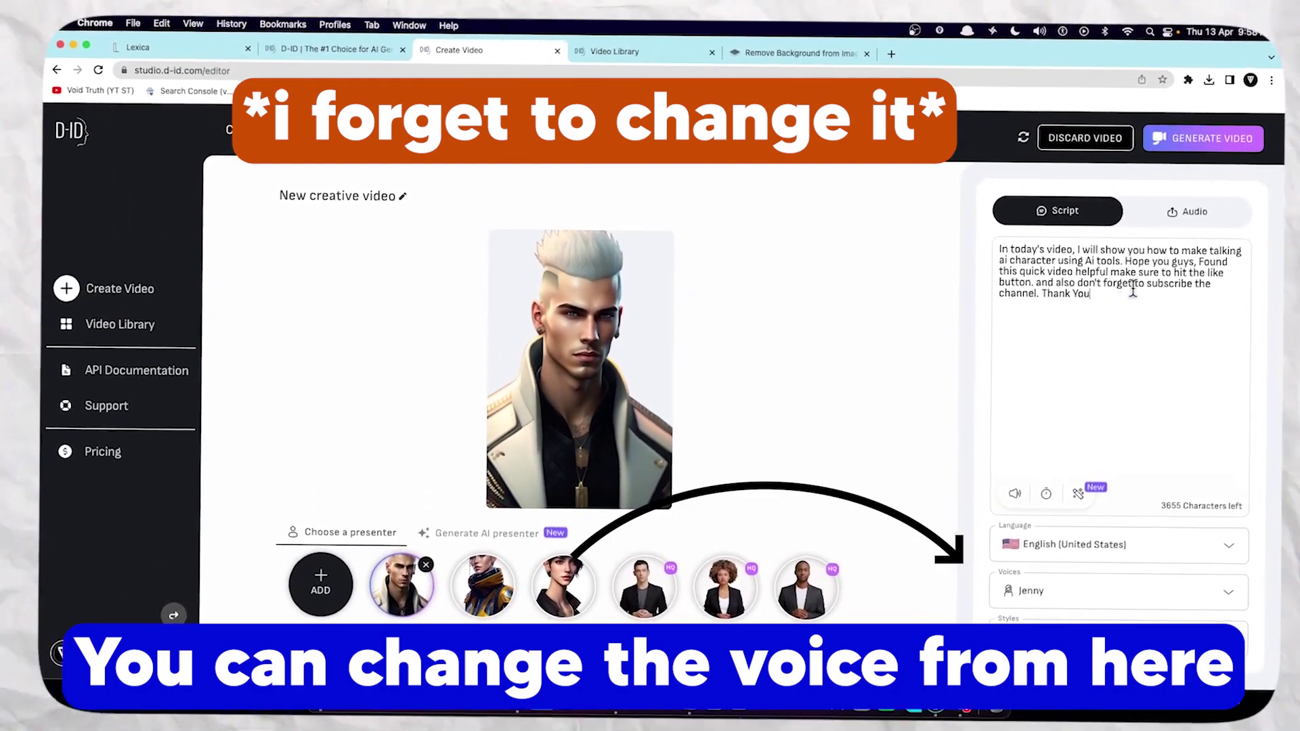
left_click(1192, 132)
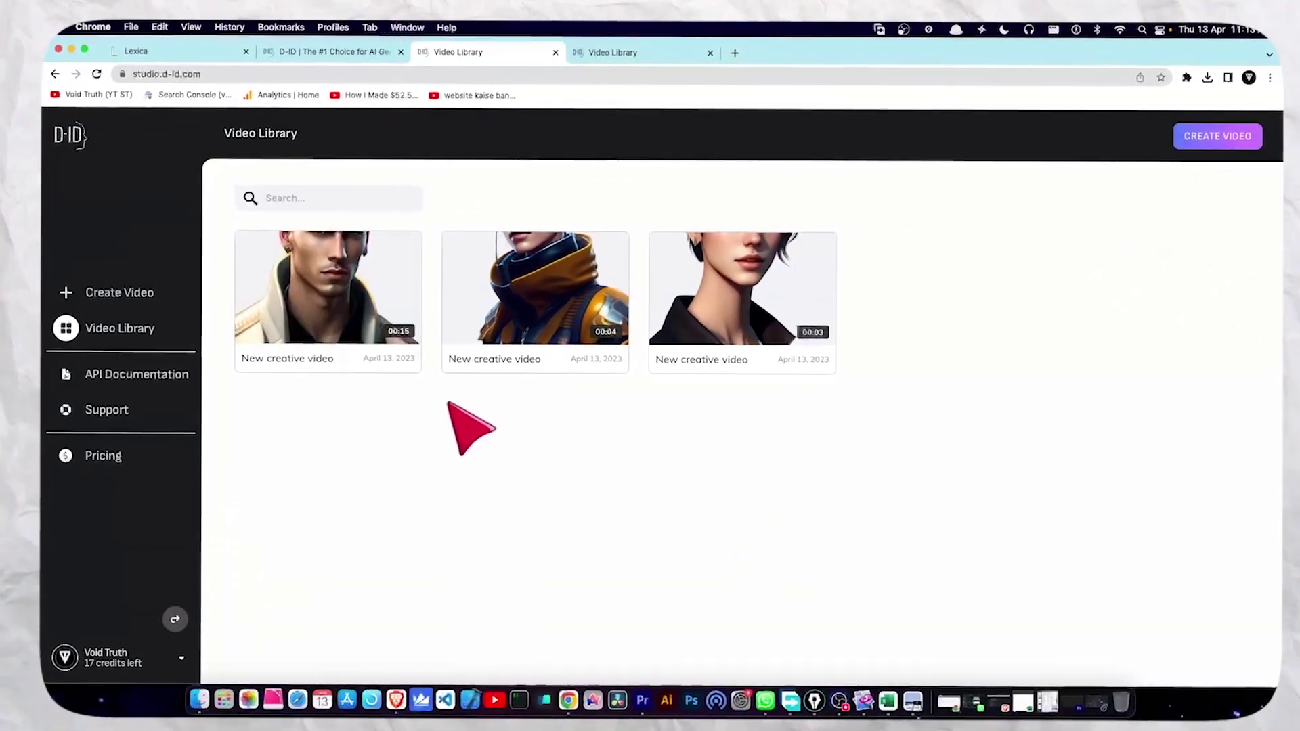
left_click(334, 293)
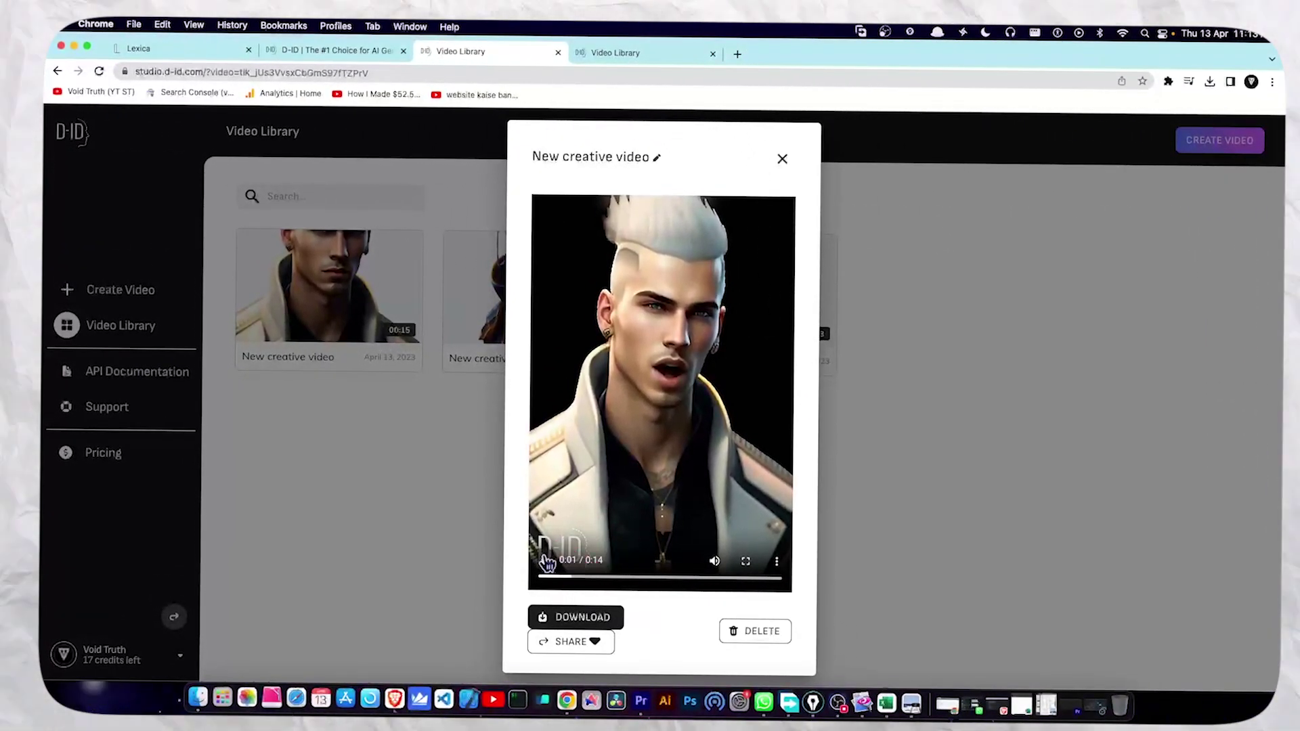
key("Escape")
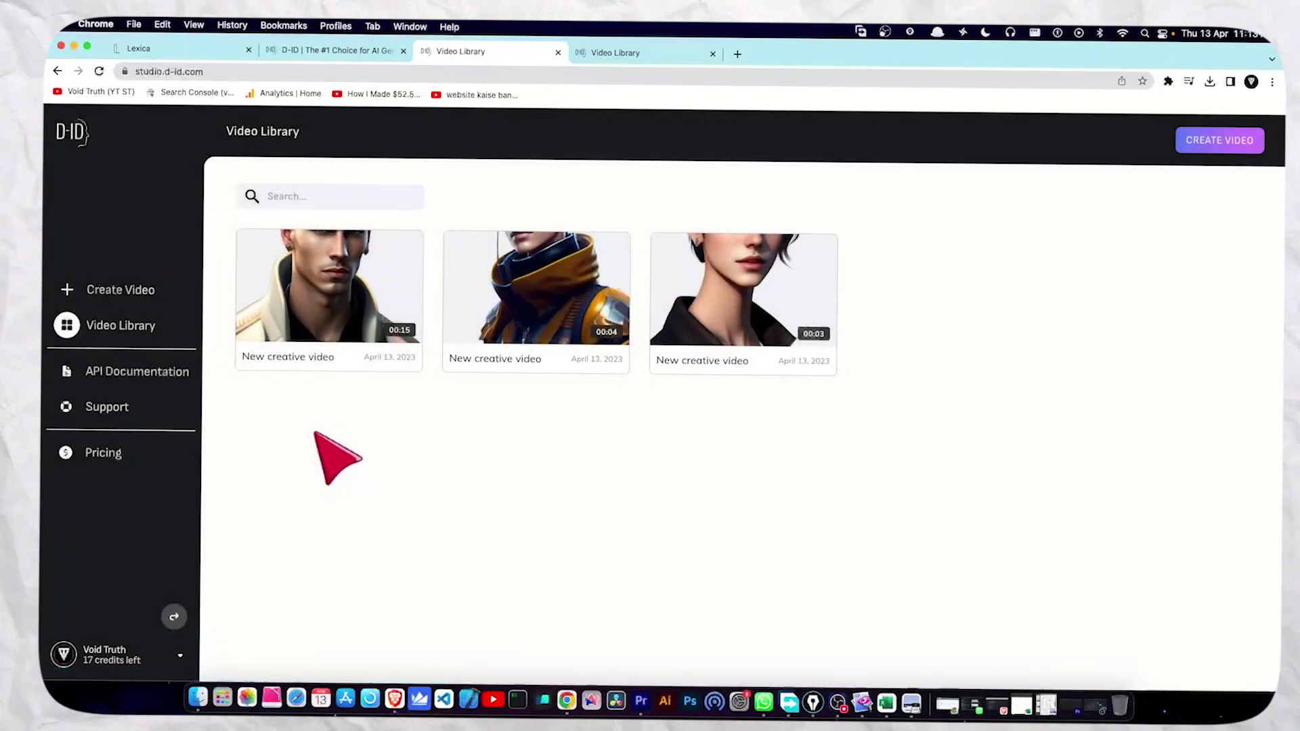